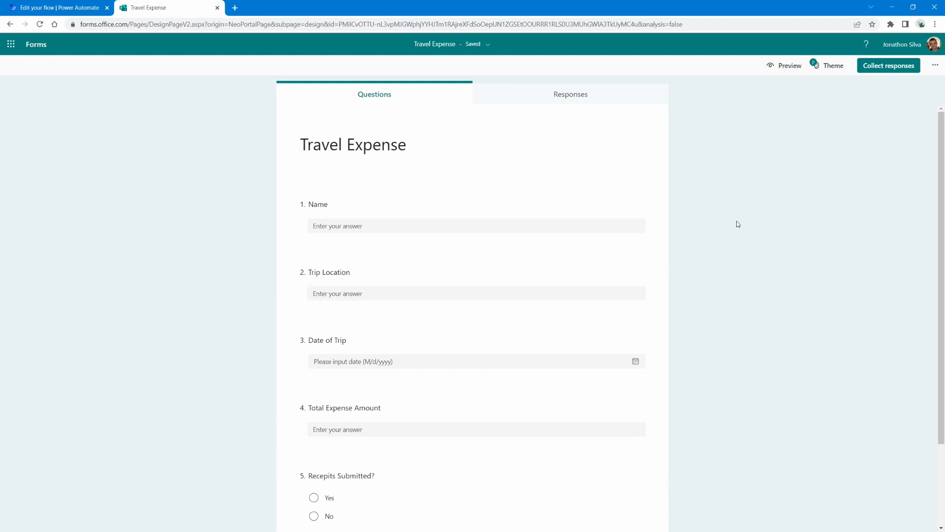
Step: Review the Travel Expense form's questions, from Name down to the receipts question
{"action": "scroll", "coordinate": [734, 227], "scroll_direction": "down", "scroll_amount": 1}
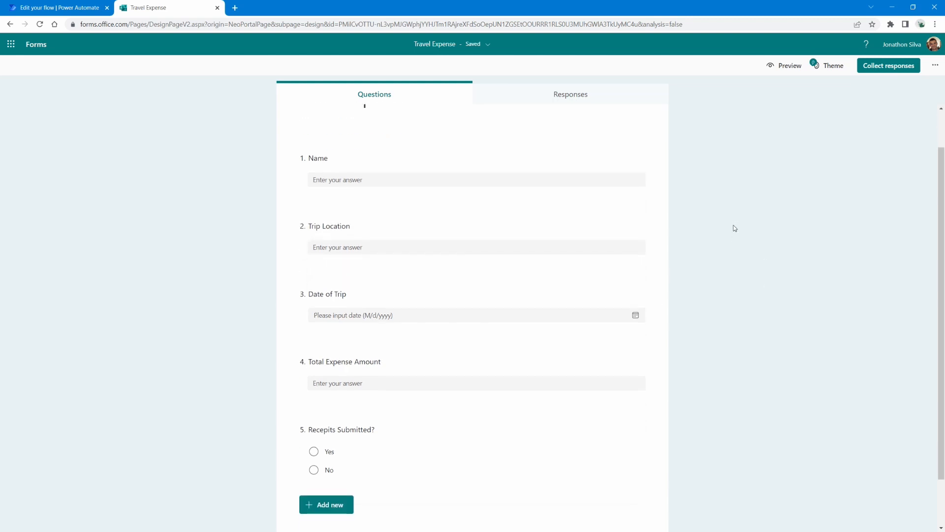
{"action": "scroll", "coordinate": [732, 228], "scroll_direction": "up", "scroll_amount": 1}
{"action": "scroll", "coordinate": [732, 228], "scroll_direction": "down", "scroll_amount": 1}
{"action": "scroll", "coordinate": [694, 256], "scroll_direction": "up", "scroll_amount": 1}
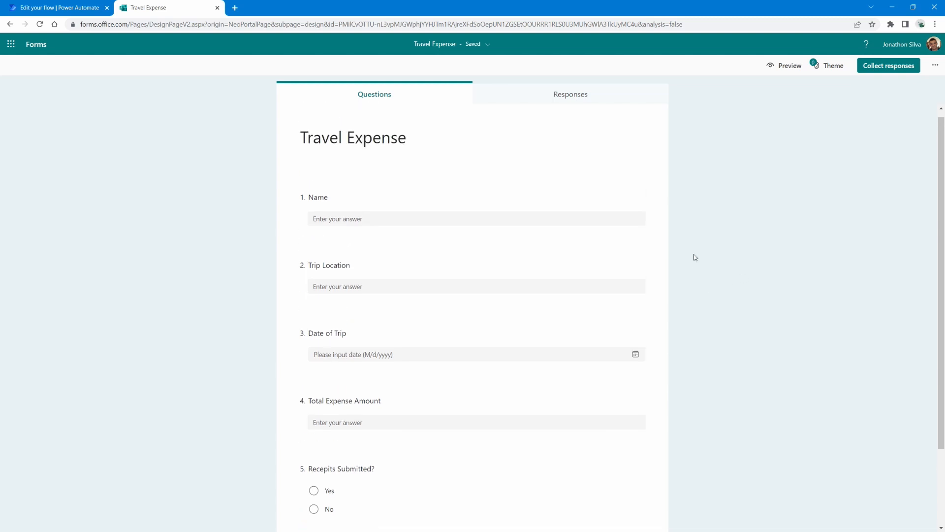
{"action": "scroll", "coordinate": [339, 274], "scroll_direction": "down", "scroll_amount": 1}
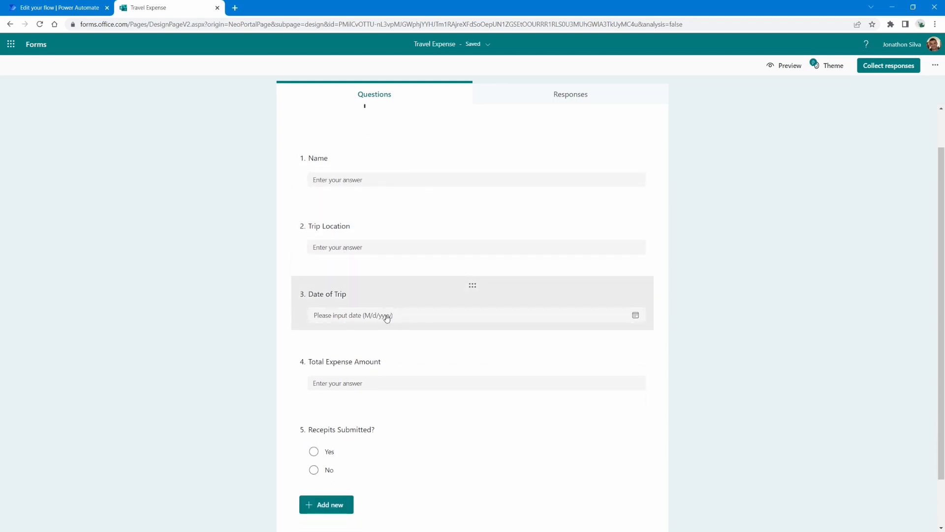
{"action": "scroll", "coordinate": [380, 385], "scroll_direction": "down", "scroll_amount": 1}
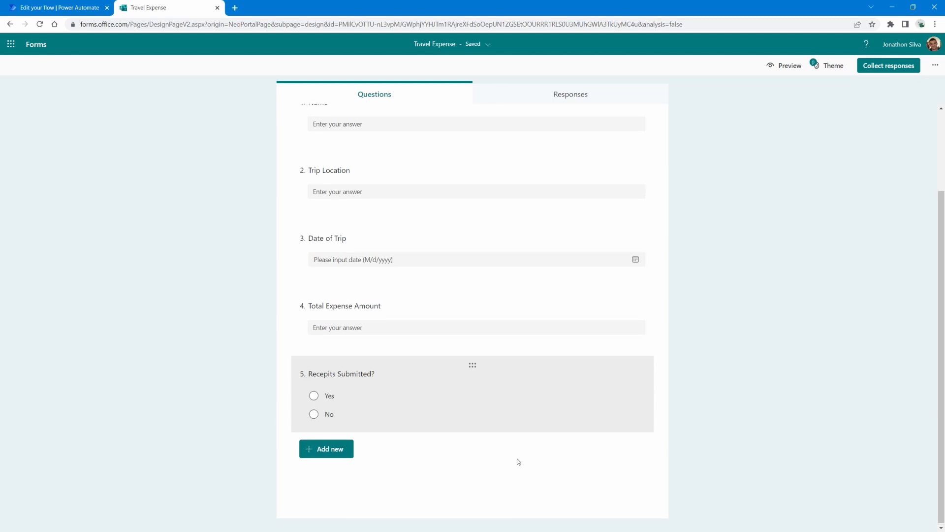
{"action": "scroll", "coordinate": [507, 457], "scroll_direction": "up", "scroll_amount": 1}
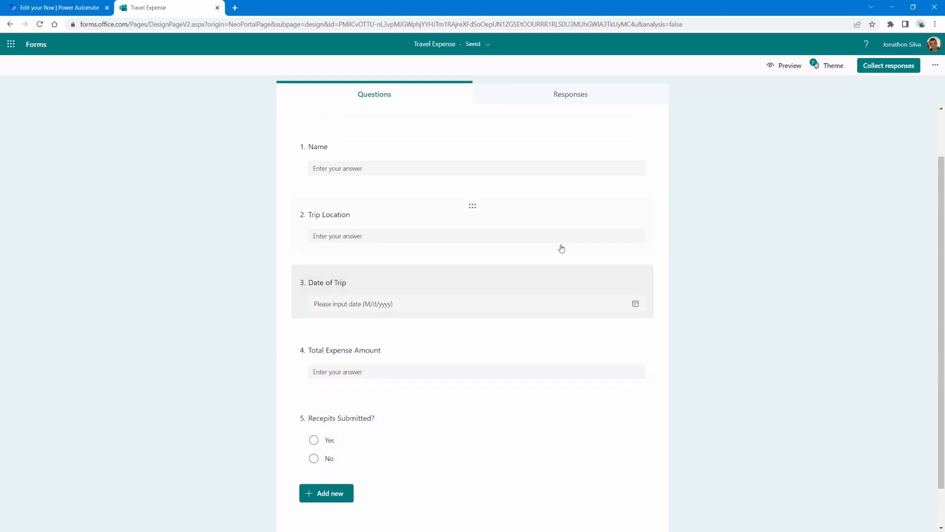
{"action": "scroll", "coordinate": [787, 303], "scroll_direction": "up", "scroll_amount": 1}
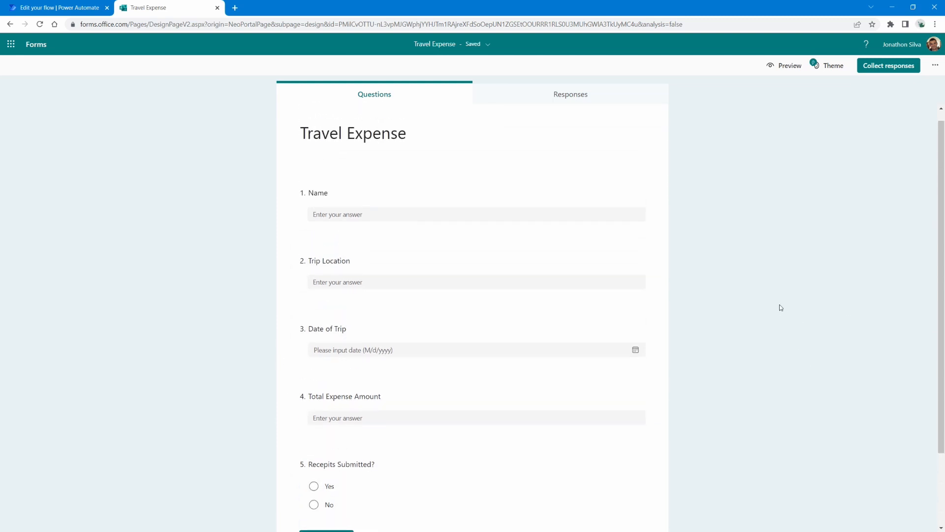
Step: Switch to the Travel Expense Approval flow in Power Automate and inspect the settings of the form trigger and the Get response details action
{"action": "left_click", "coordinate": [60, 9]}
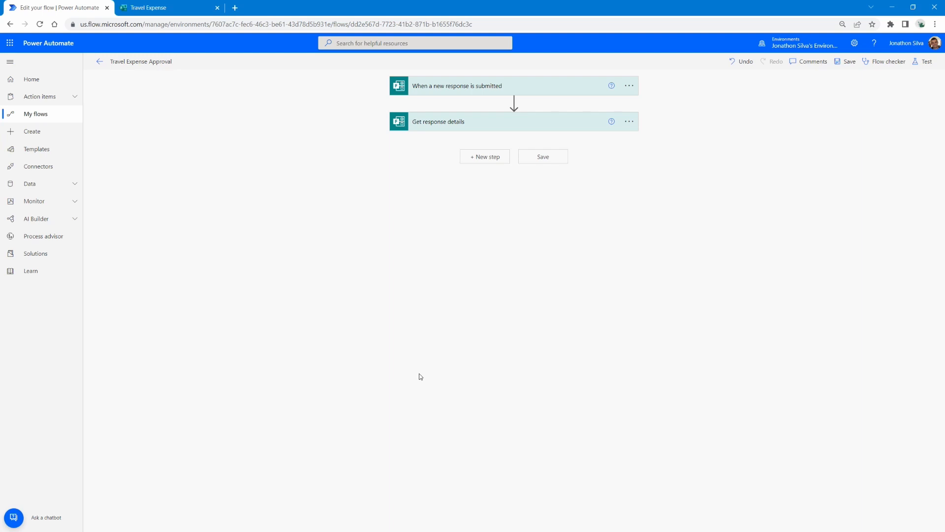
{"action": "left_click", "coordinate": [488, 94]}
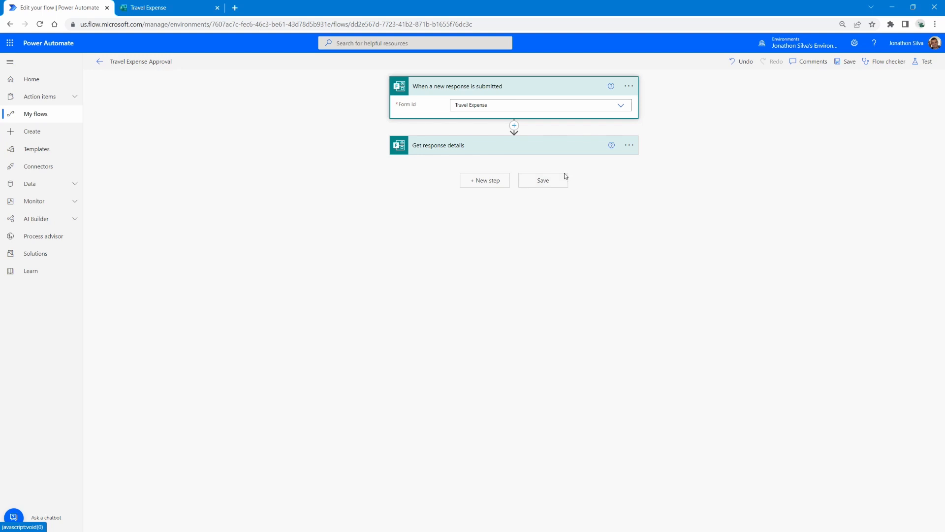
{"action": "left_click", "coordinate": [554, 147]}
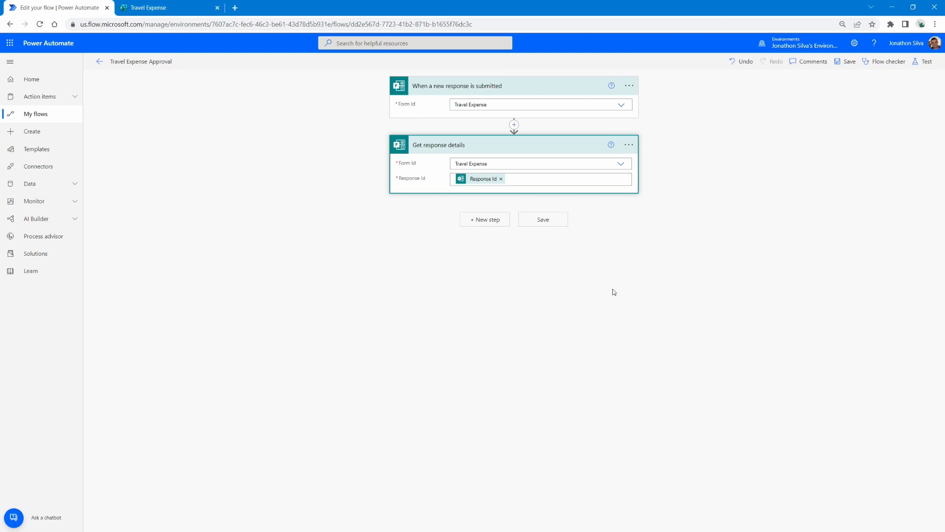
Step: Add a "Start and wait for an approval" action after Get response details, with approval type "Approve/Reject - First to respond"
{"action": "left_click", "coordinate": [474, 224]}
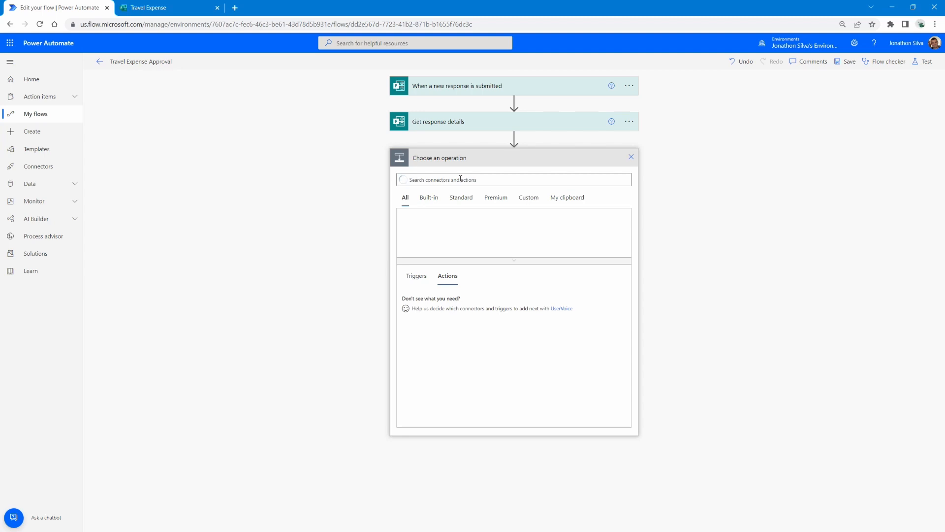
{"action": "type", "text": "appro"}
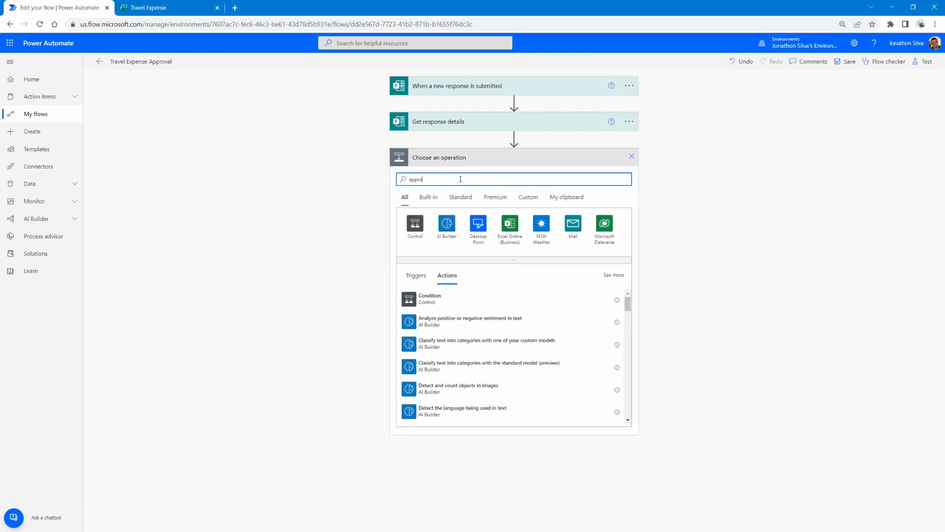
{"action": "type", "text": "val"}
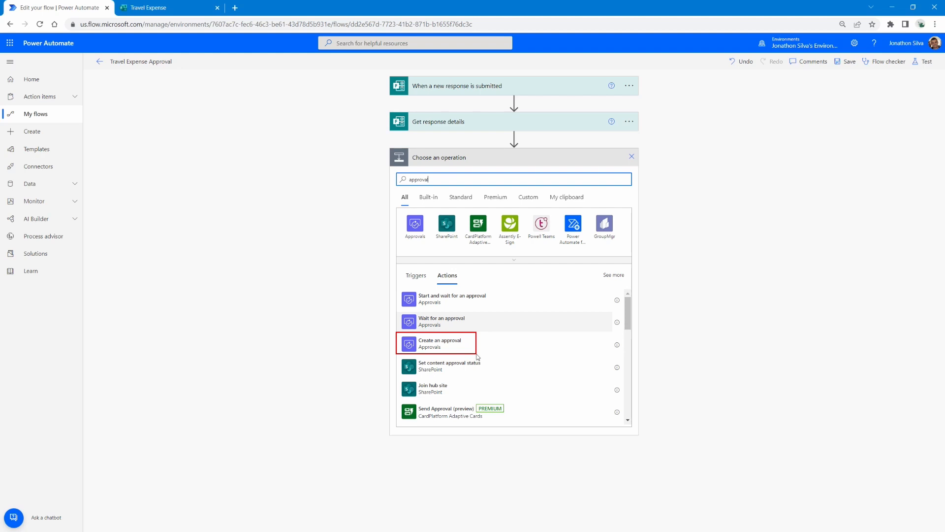
{"action": "left_click", "coordinate": [494, 307]}
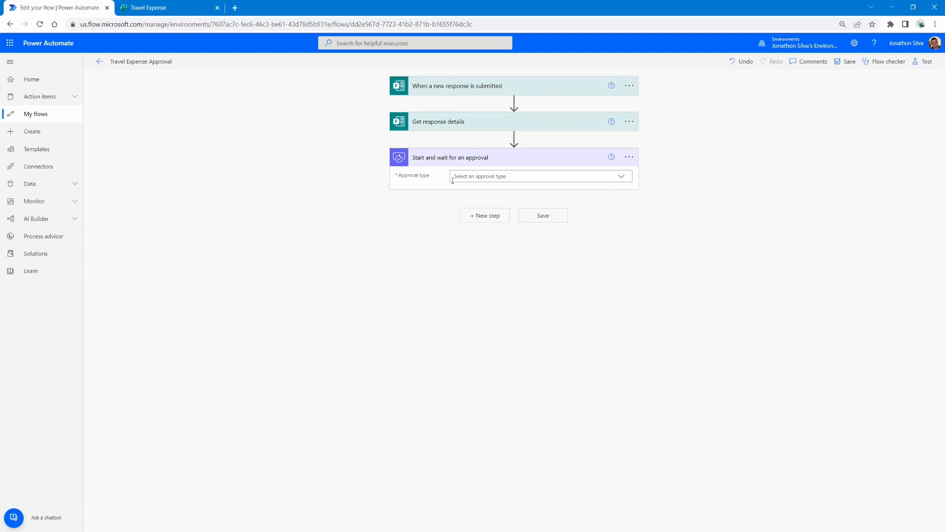
{"action": "left_click", "coordinate": [623, 179]}
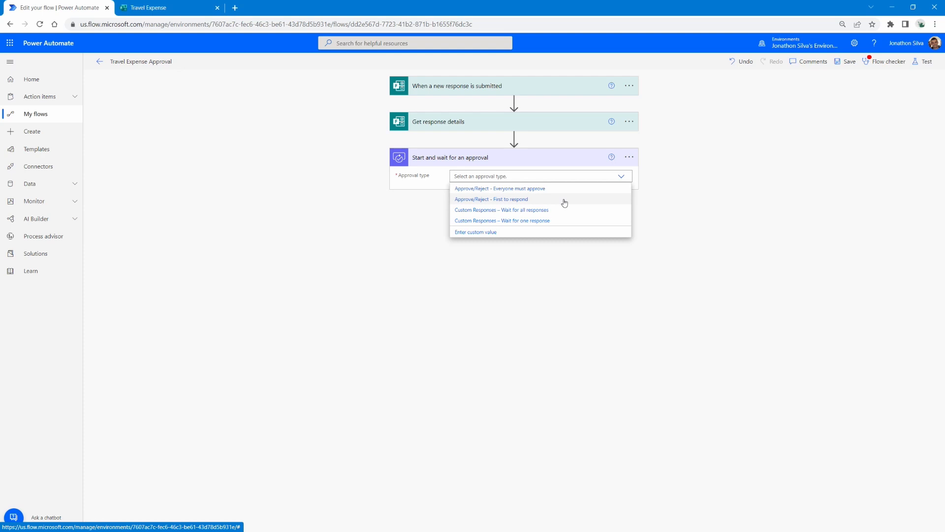
{"action": "left_click", "coordinate": [564, 203]}
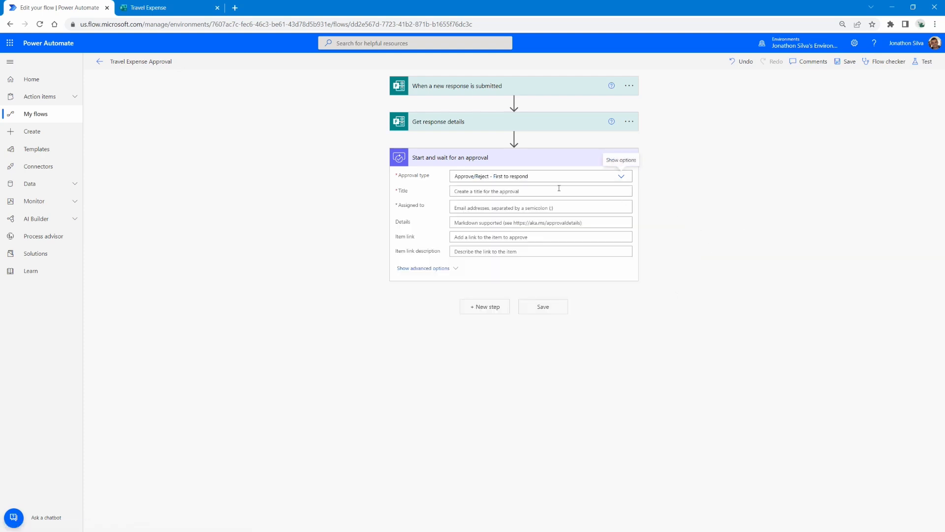
Step: Title the approval "A new Travel Expense was submitted waiting for your response"
{"action": "left_click", "coordinate": [538, 192]}
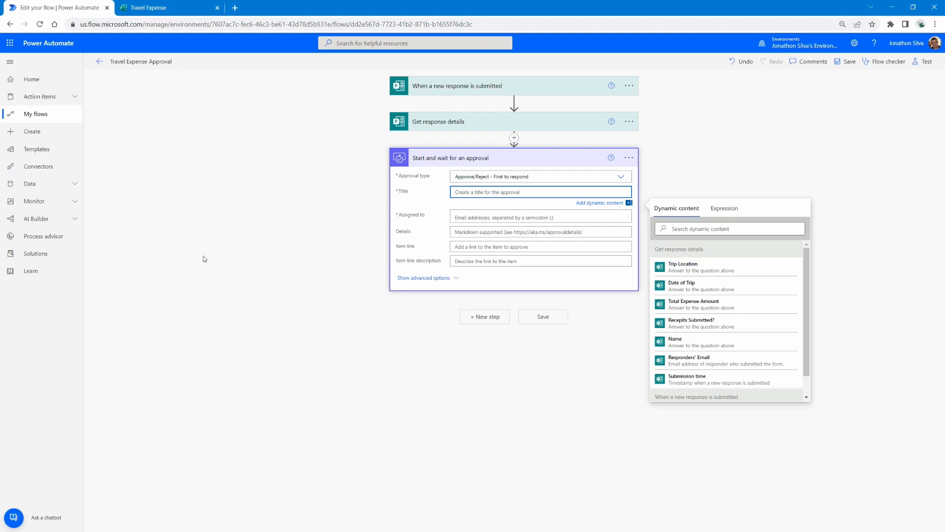
{"action": "left_click", "coordinate": [76, 99]}
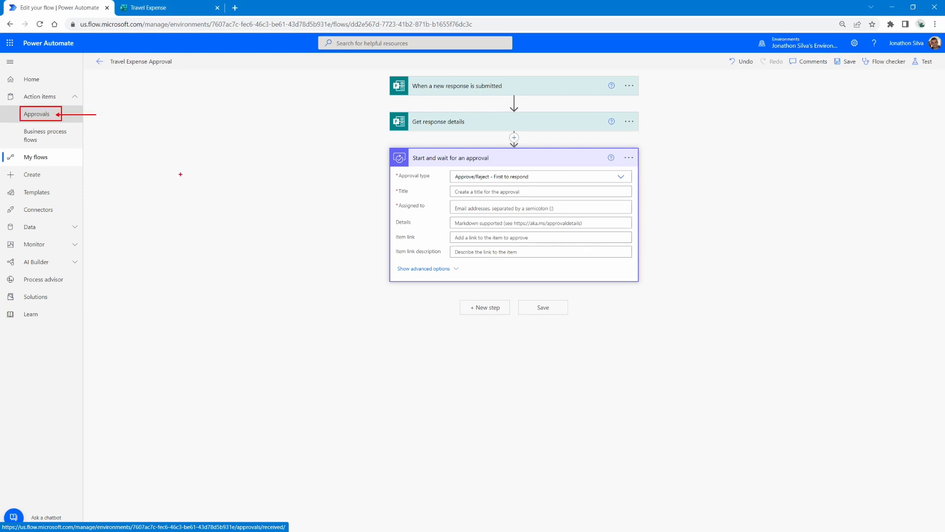
{"action": "left_click", "coordinate": [489, 192]}
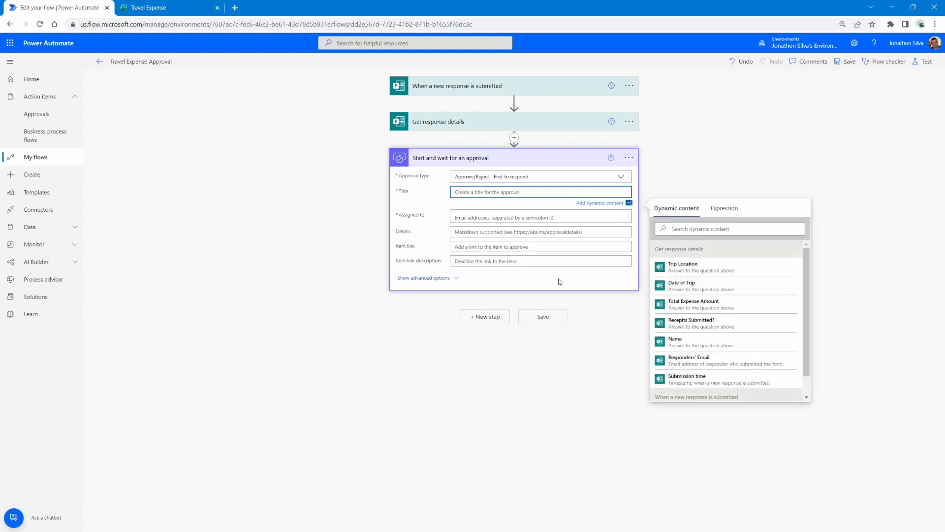
{"action": "type", "text": "A new Travel Expense e"}
{"action": "type", "text": "as submitted waiting for you r response"}
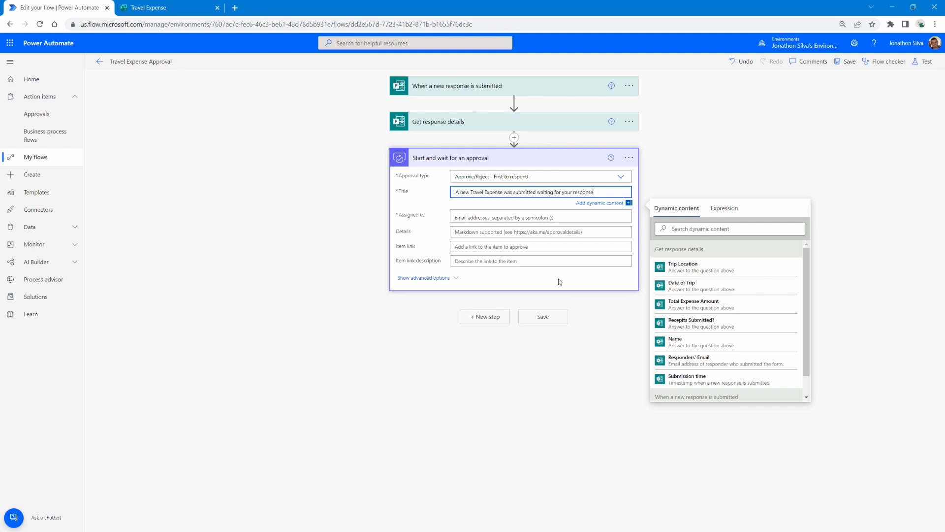
Step: Assign the approval to the approver by looking up their account name and choosing the matching person
{"action": "left_click", "coordinate": [523, 218]}
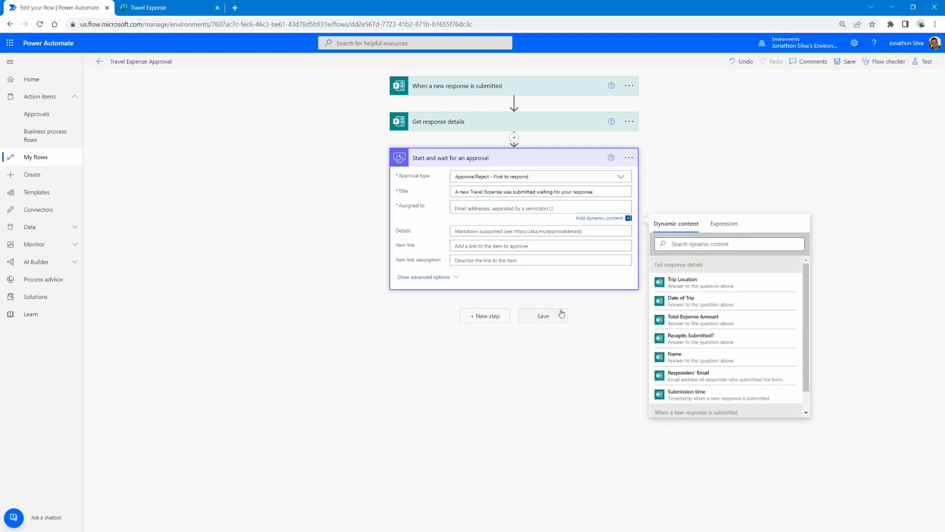
{"action": "type", "text": "jsilva"}
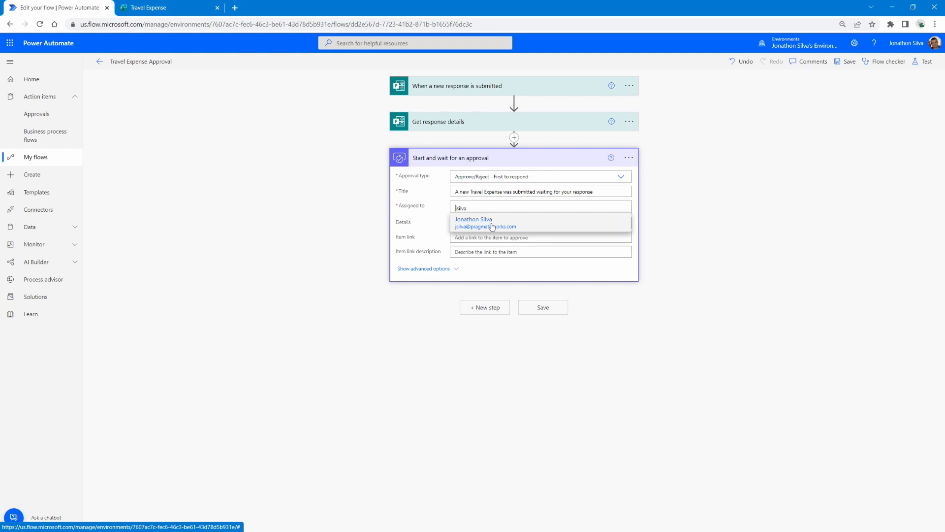
{"action": "left_click", "coordinate": [492, 227]}
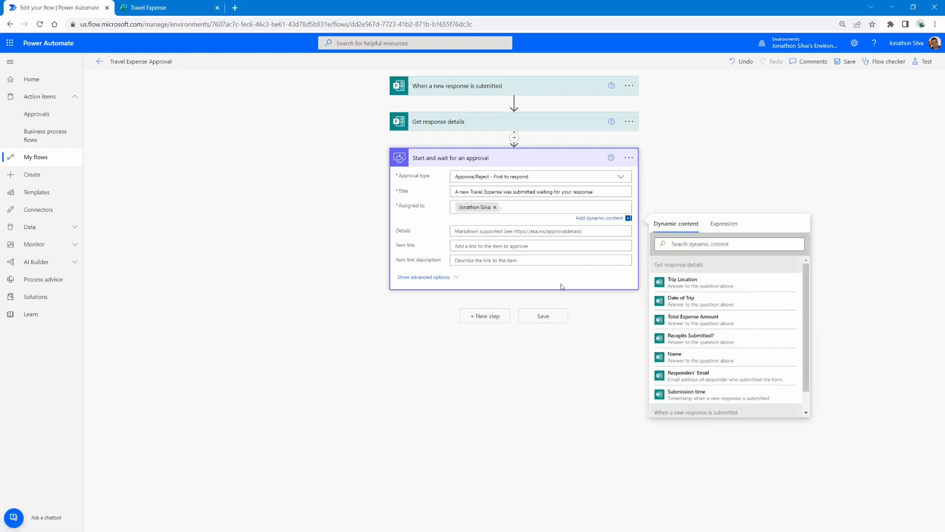
Step: Begin the approval details with "Please respond to the request. seel below for details." followed by a blank line
{"action": "left_click", "coordinate": [542, 232]}
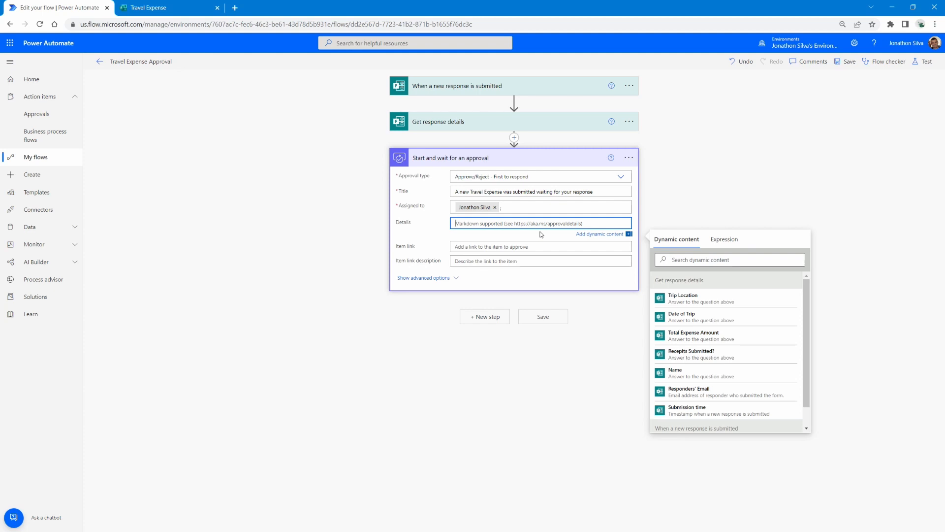
{"action": "left_click", "coordinate": [541, 223]}
{"action": "type", "text": "Please responsd"}
{"action": "key", "text": "BackSpace"}
{"action": "key", "text": "BackSpace"}
{"action": "type", "text": "d to the request. seel beho"}
{"action": "key", "text": "BackSpace"}
{"action": "key", "text": "BackSpace"}
{"action": "type", "text": "lp"}
{"action": "key", "text": "BackSpace"}
{"action": "type", "text": "ow for details."}
{"action": "key", "text": "Return"}
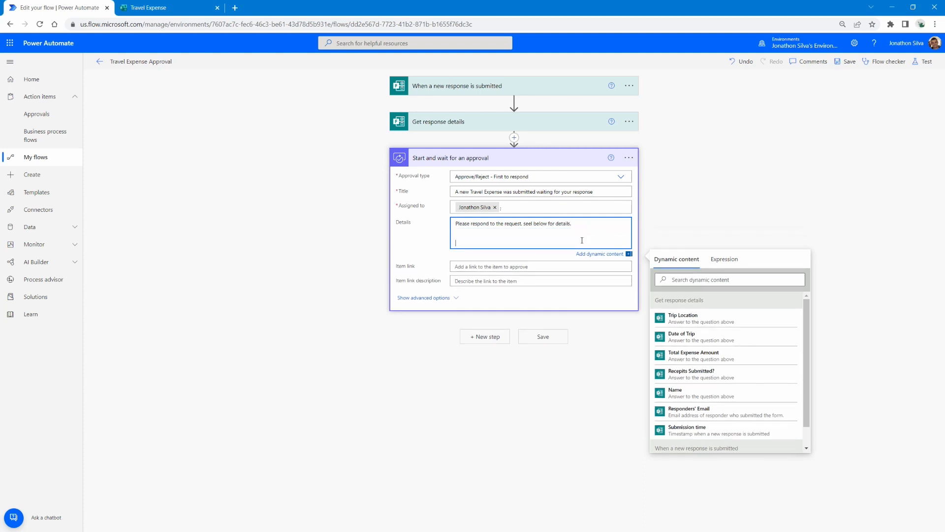
Step: Add the detail lines "Person Requesting:" with the form's Name answer and "Trip Location:" with the Trip Location answer
{"action": "type", "text": "Person Requesting:"}
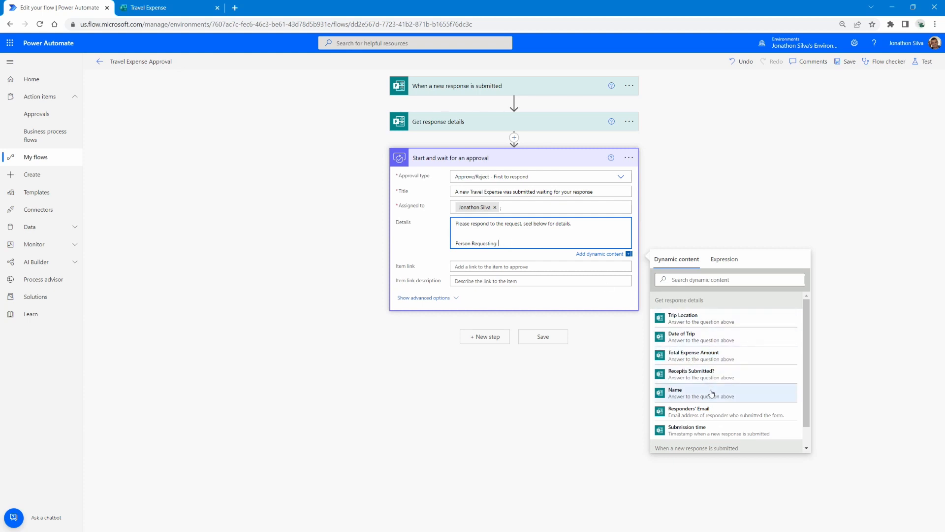
{"action": "left_click", "coordinate": [762, 395]}
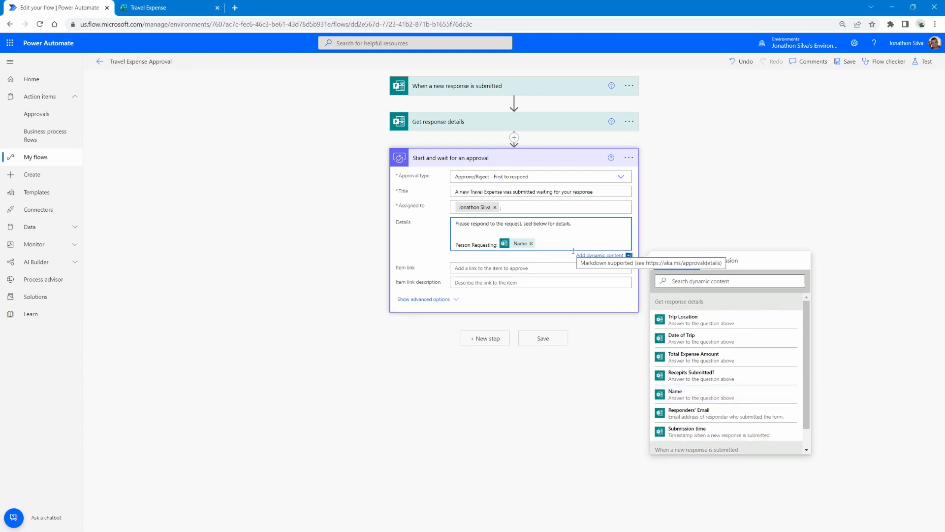
{"action": "key", "text": "Return"}
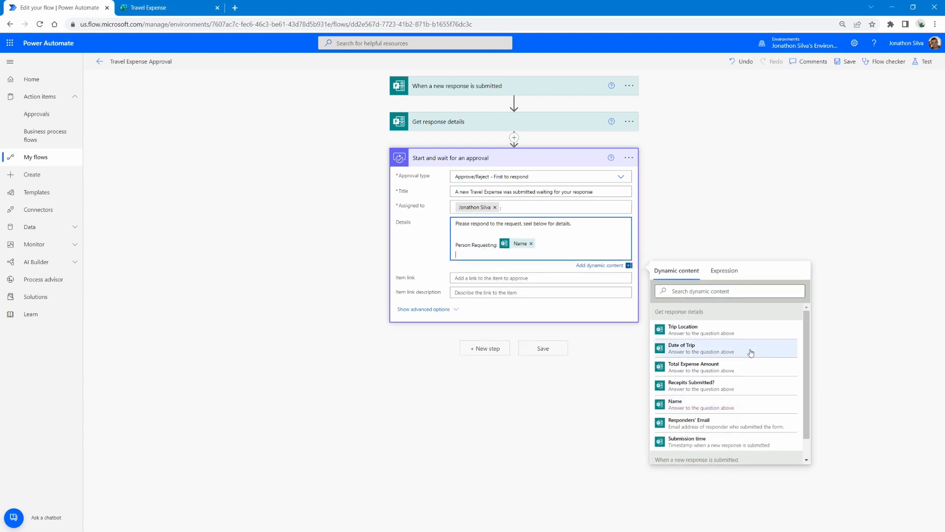
{"action": "scroll", "coordinate": [750, 367], "scroll_direction": "down", "scroll_amount": 1}
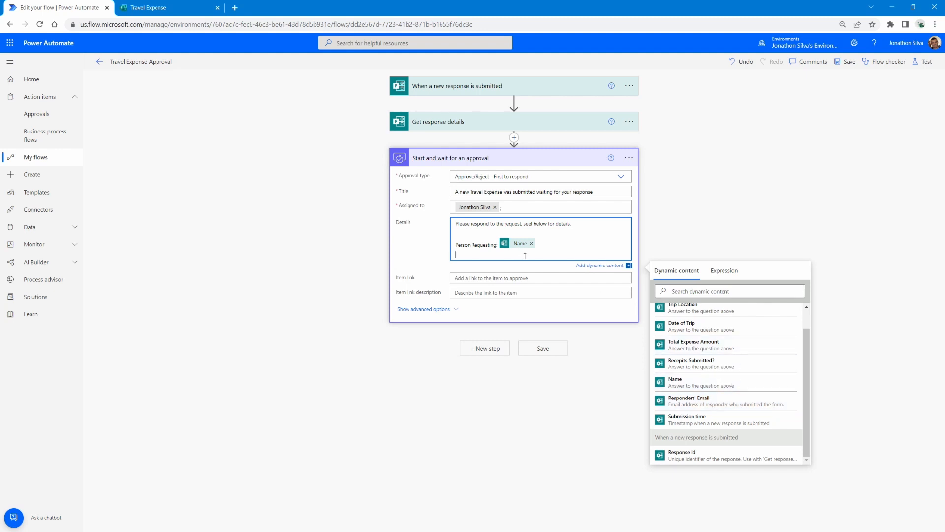
{"action": "type", "text": "Trip Location:"}
{"action": "left_click", "coordinate": [683, 308]}
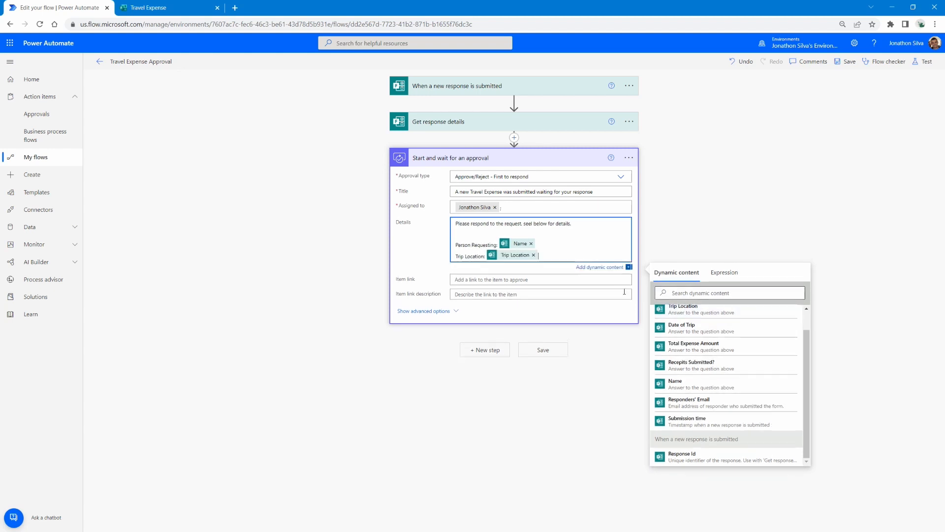
{"action": "key", "text": "Return"}
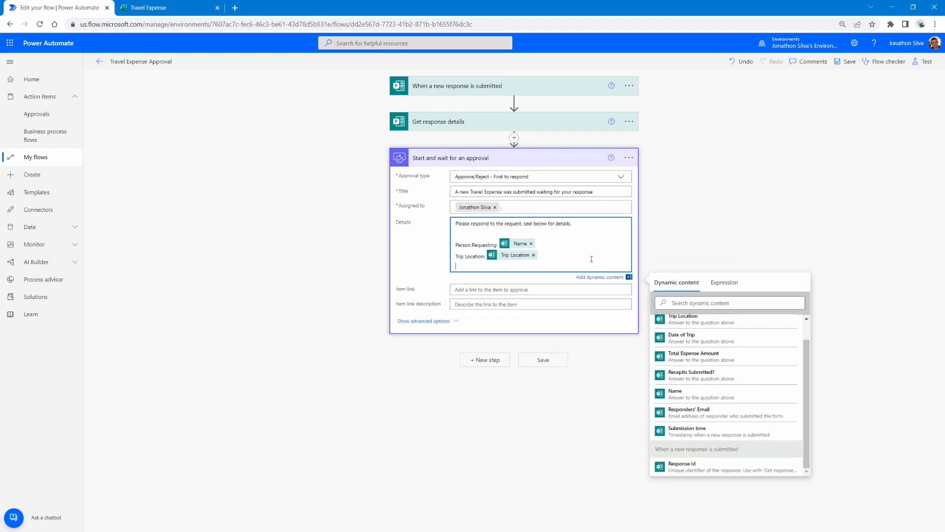
Step: Add the detail lines "Expense Amount: $" with the Total Expense Amount answer and "Receipts Submitted?:" with the "Recepits Submitted?" answer
{"action": "type", "text": "Expense Amount:"}
{"action": "type", "text": "$"}
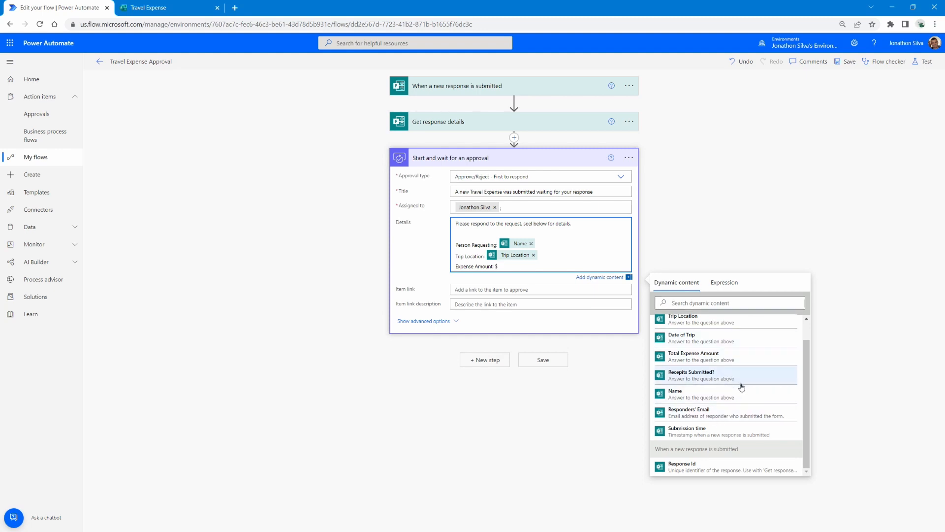
{"action": "left_click", "coordinate": [741, 358]}
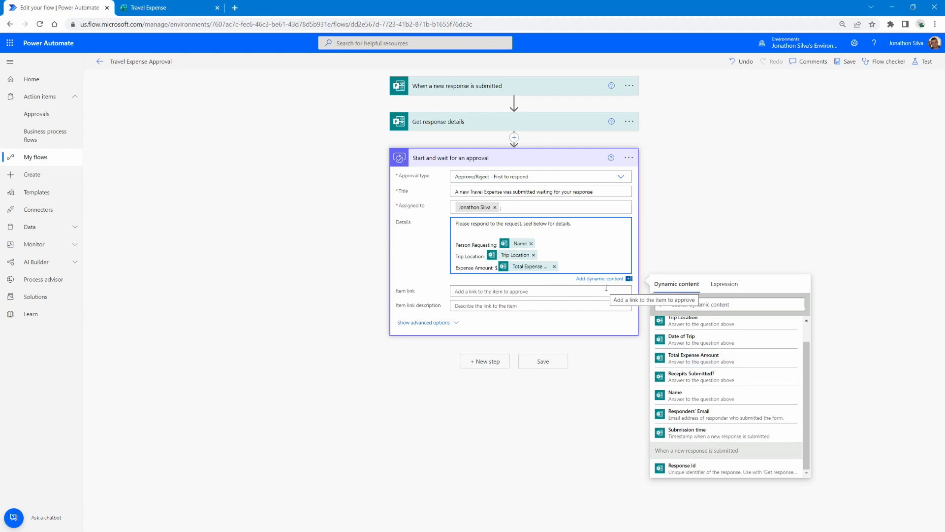
{"action": "key", "text": "Return"}
{"action": "type", "text": "Re"}
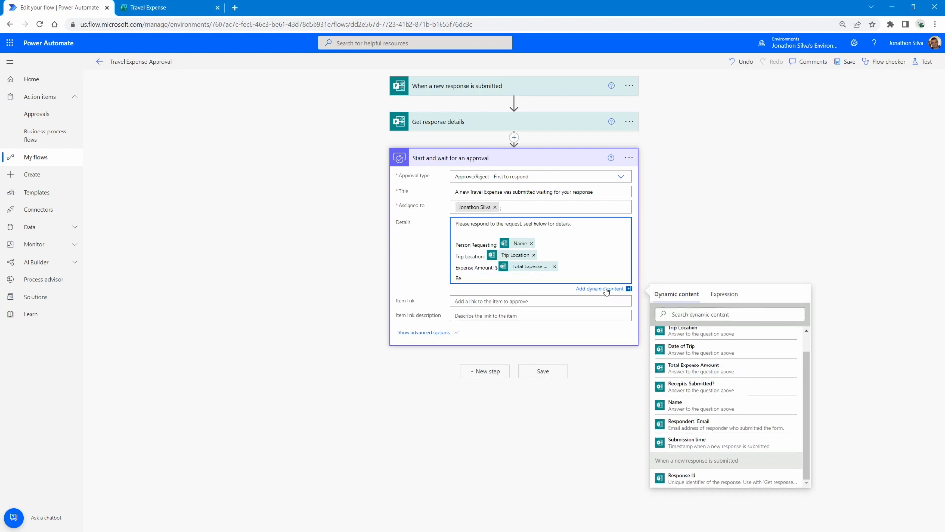
{"action": "type", "text": "ceipts Submitted"}
{"action": "type", "text": ">"}
{"action": "left_click", "coordinate": [734, 391]}
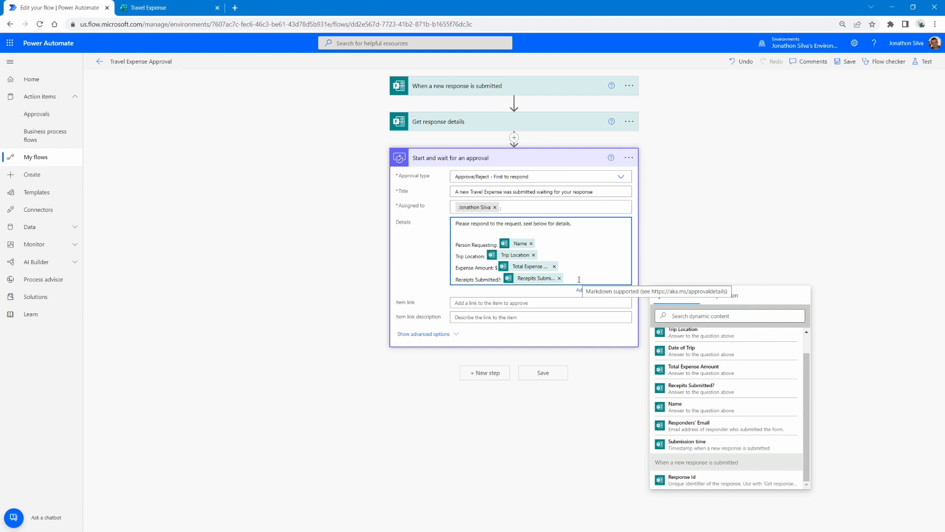
{"action": "left_click", "coordinate": [698, 245]}
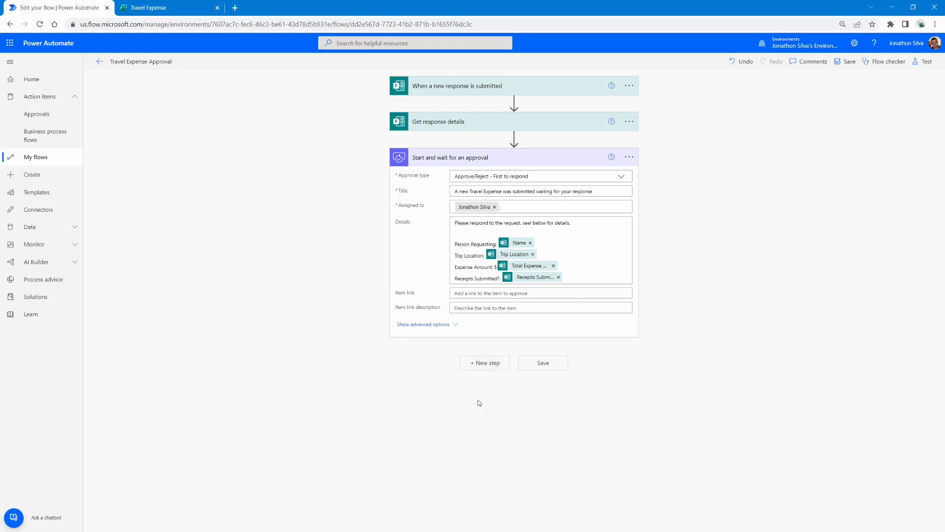
{"action": "mouse_move", "coordinate": [392, 436]}
{"action": "left_mouse_down"}
{"action": "mouse_move", "coordinate": [483, 380]}
{"action": "mouse_move", "coordinate": [514, 375]}
{"action": "left_mouse_up"}
{"action": "left_click_drag", "start_coordinate": [632, 450], "coordinate": [519, 377]}
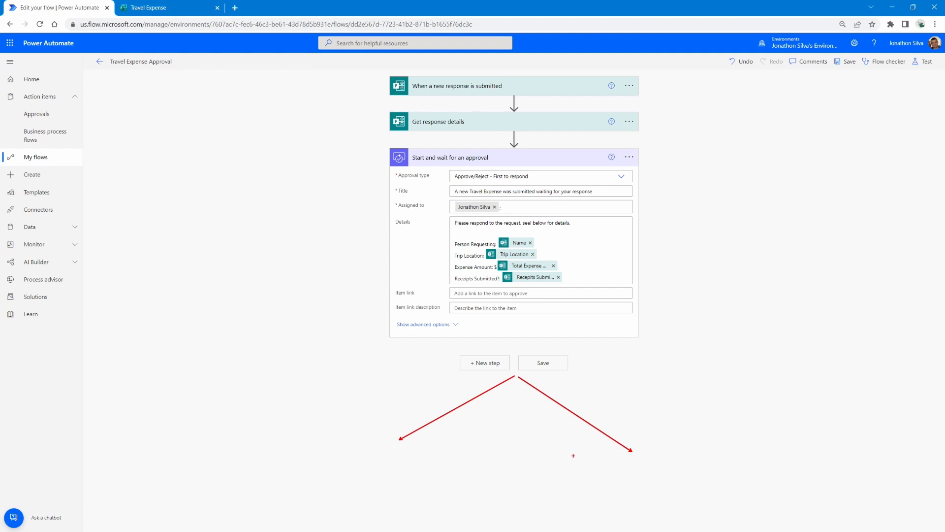
{"action": "left_click_drag", "start_coordinate": [295, 442], "coordinate": [455, 495]}
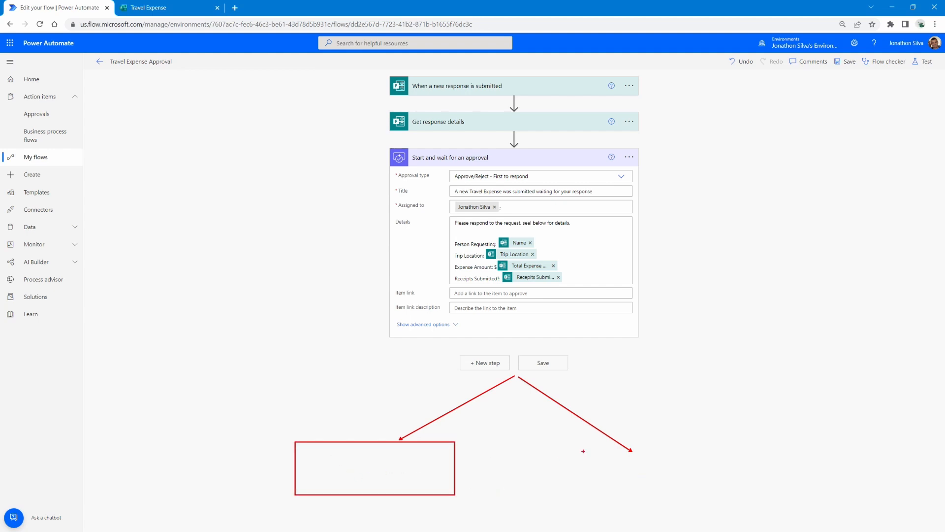
{"action": "mouse_move", "coordinate": [568, 447]}
{"action": "left_mouse_down"}
{"action": "mouse_move", "coordinate": [648, 482]}
{"action": "mouse_move", "coordinate": [726, 500]}
{"action": "mouse_move", "coordinate": [733, 492]}
{"action": "left_mouse_up"}
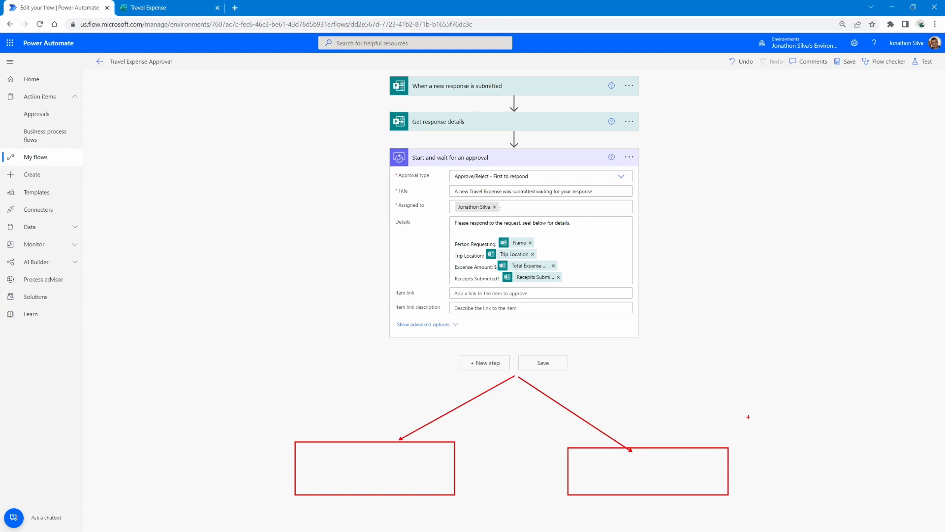
{"action": "key", "text": "Escape"}
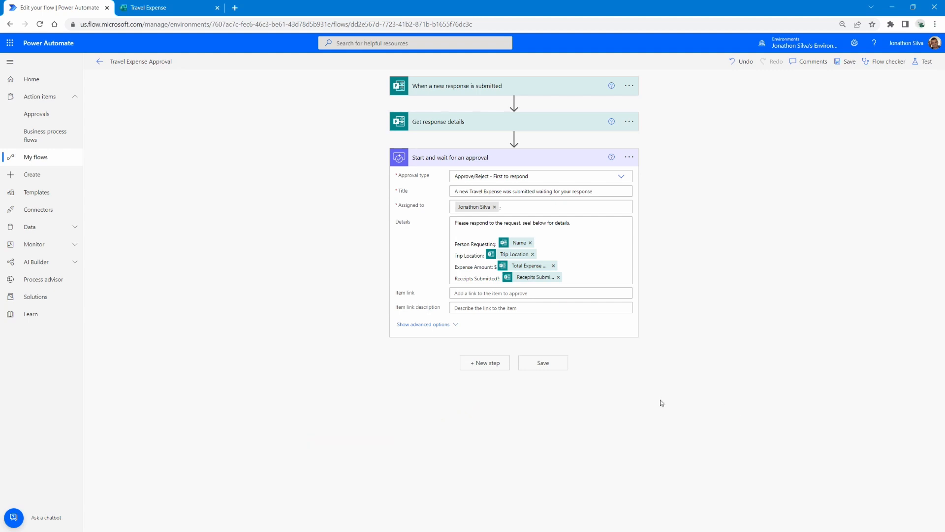
Step: Add a Condition after the approval that checks whether the approval's Outcome is equal to "Approve"
{"action": "left_click", "coordinate": [488, 368]}
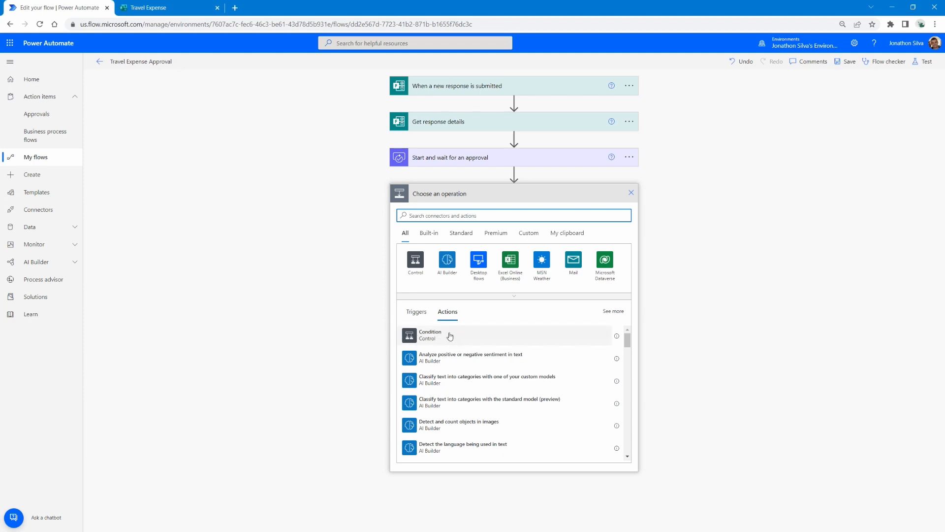
{"action": "left_click", "coordinate": [466, 339]}
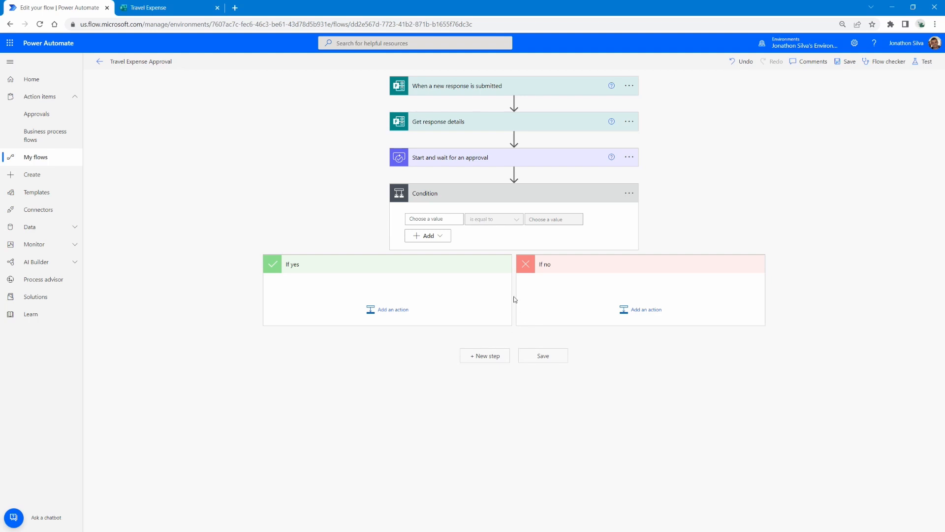
{"action": "left_click", "coordinate": [426, 219]}
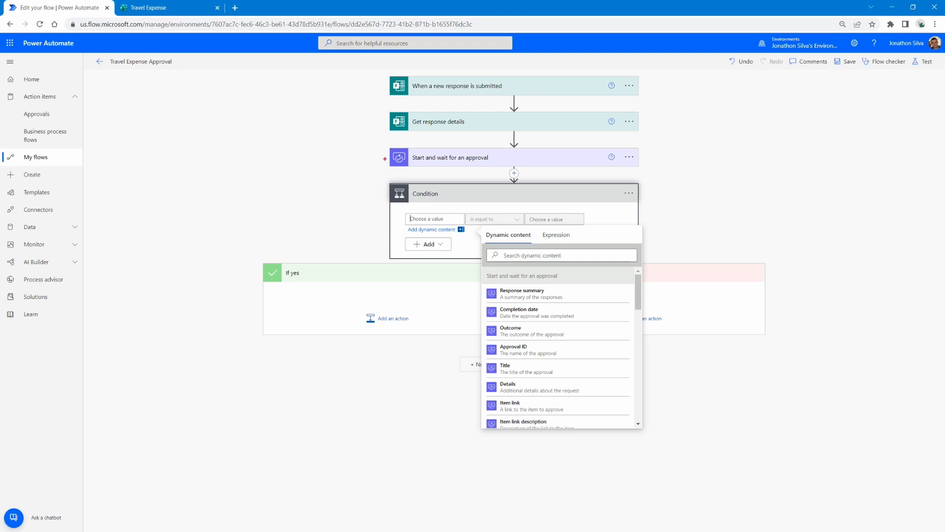
{"action": "left_click_drag", "start_coordinate": [385, 158], "coordinate": [331, 175]}
{"action": "left_click_drag", "start_coordinate": [483, 321], "coordinate": [570, 341]}
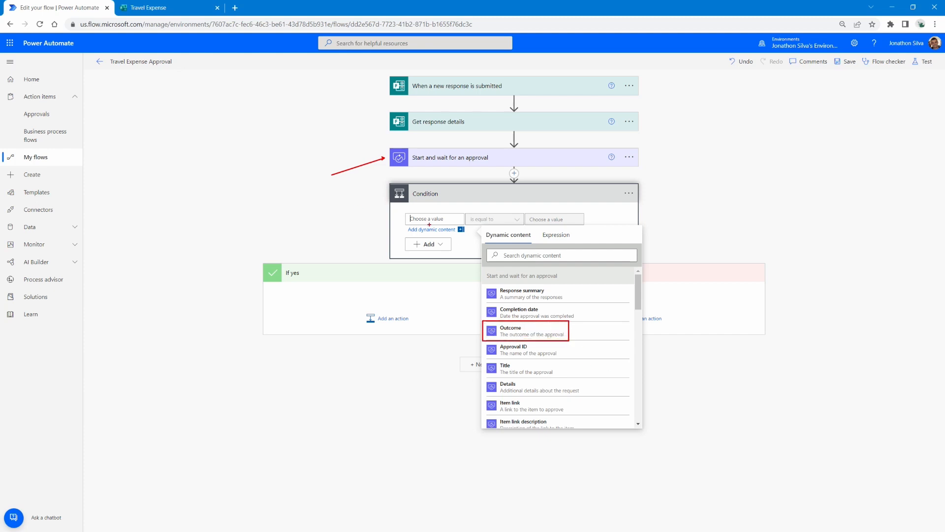
{"action": "left_click_drag", "start_coordinate": [437, 225], "coordinate": [483, 321]}
{"action": "left_click", "coordinate": [512, 331]}
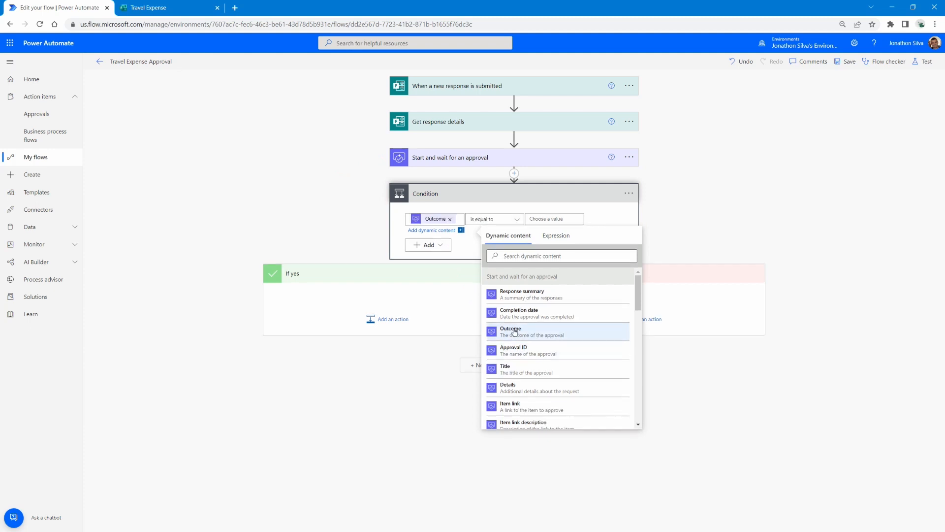
{"action": "left_click", "coordinate": [550, 219]}
{"action": "type", "text": "Approve"}
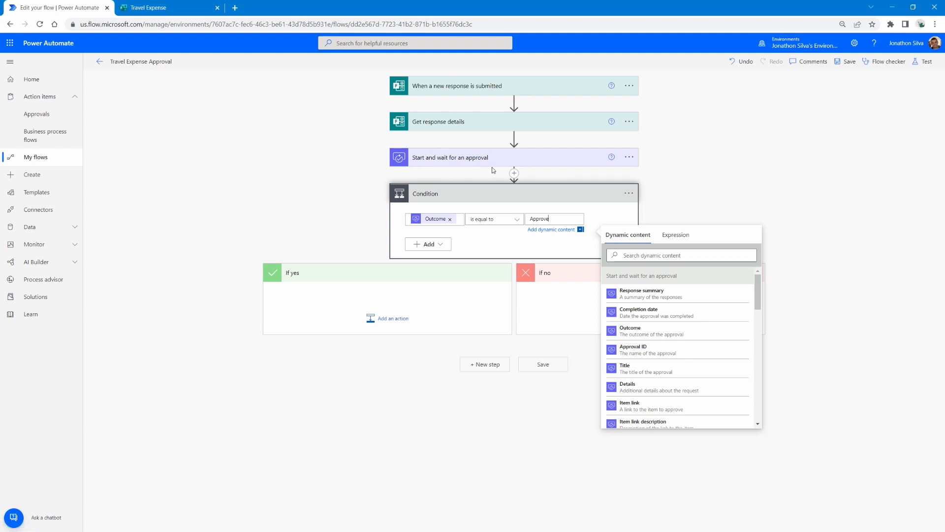
{"action": "left_click", "coordinate": [359, 296]}
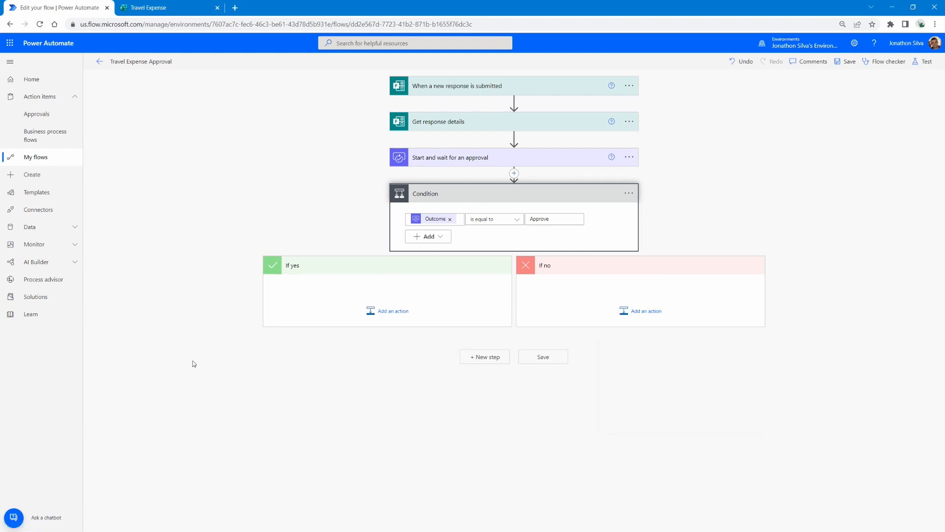
Step: Find the Office 365 Outlook action "Send an email (V2)" and add it to the If yes branch
{"action": "left_click", "coordinate": [388, 318]}
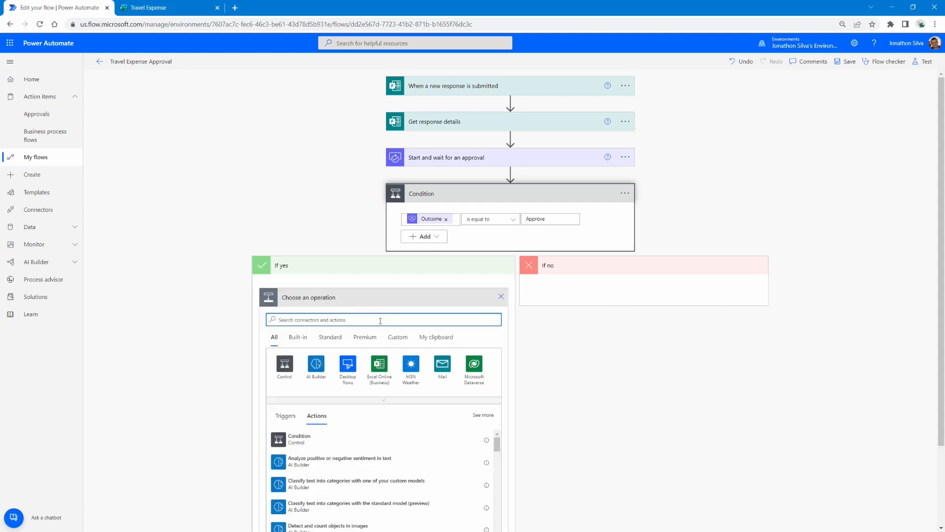
{"action": "type", "text": "send an email"}
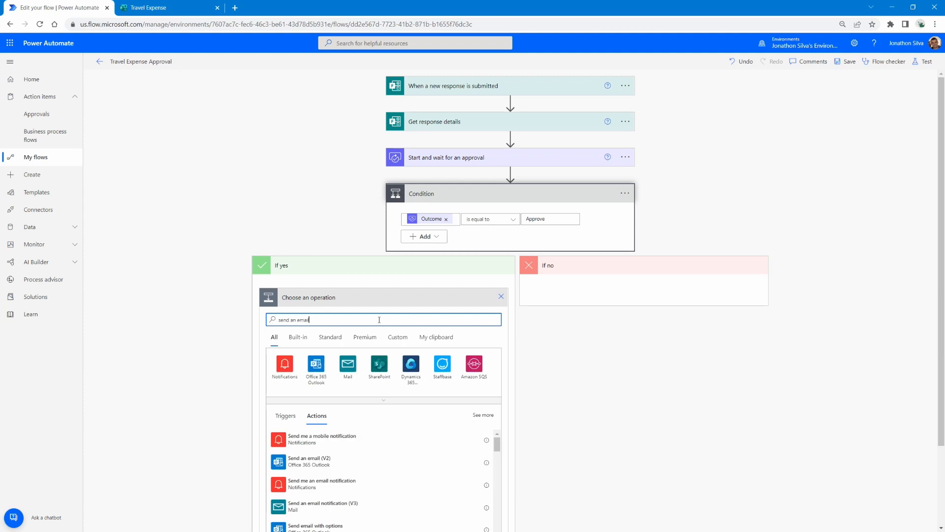
{"action": "scroll", "coordinate": [643, 382], "scroll_direction": "down", "scroll_amount": 1}
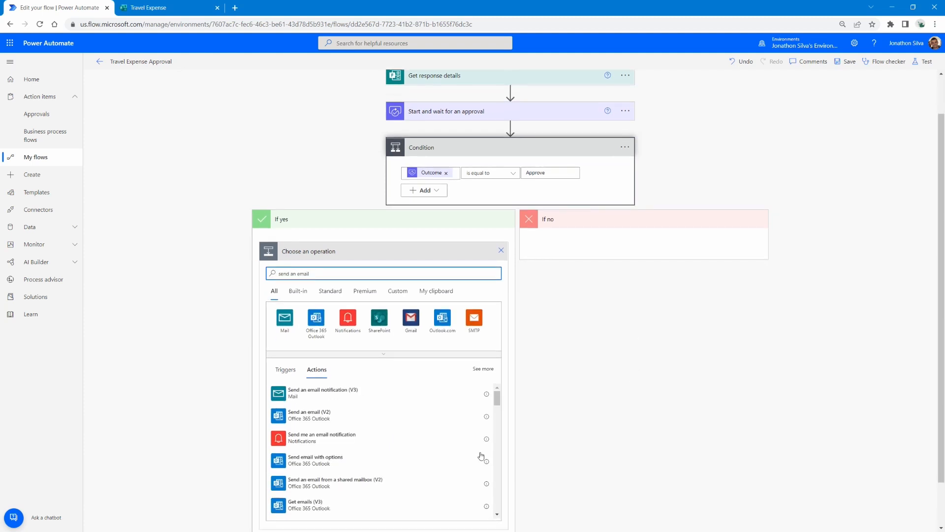
{"action": "left_click", "coordinate": [363, 418]}
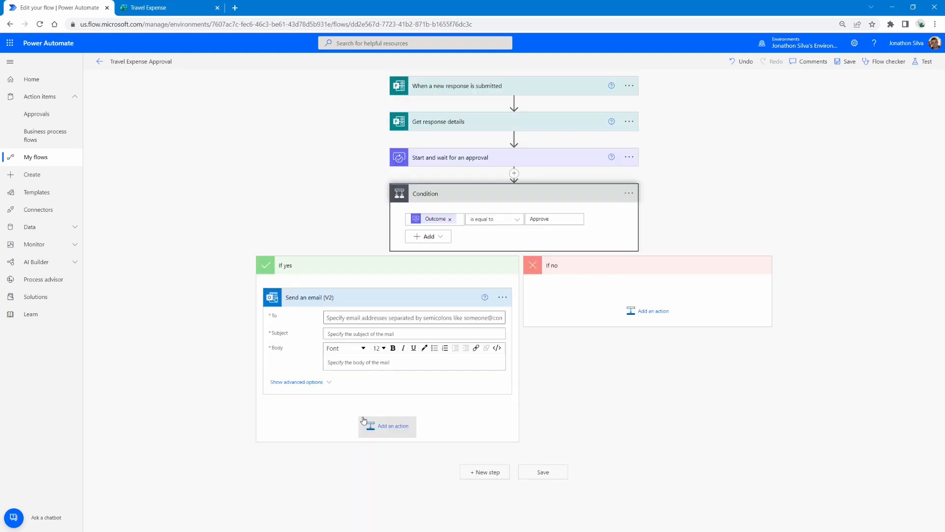
Step: Address the email to the Responders' Email and set its subject to "Travel Expense Approval Confirmed"
{"action": "left_click", "coordinate": [367, 317]}
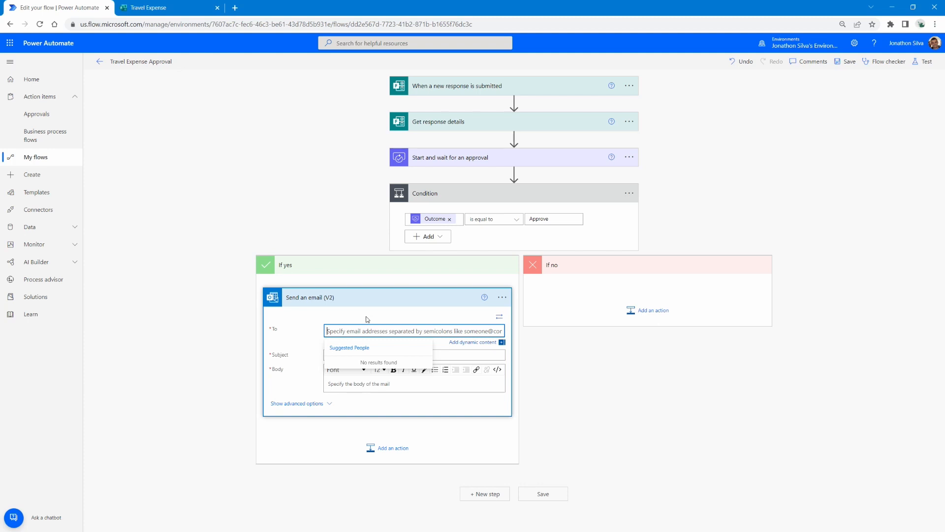
{"action": "left_click", "coordinate": [472, 342]}
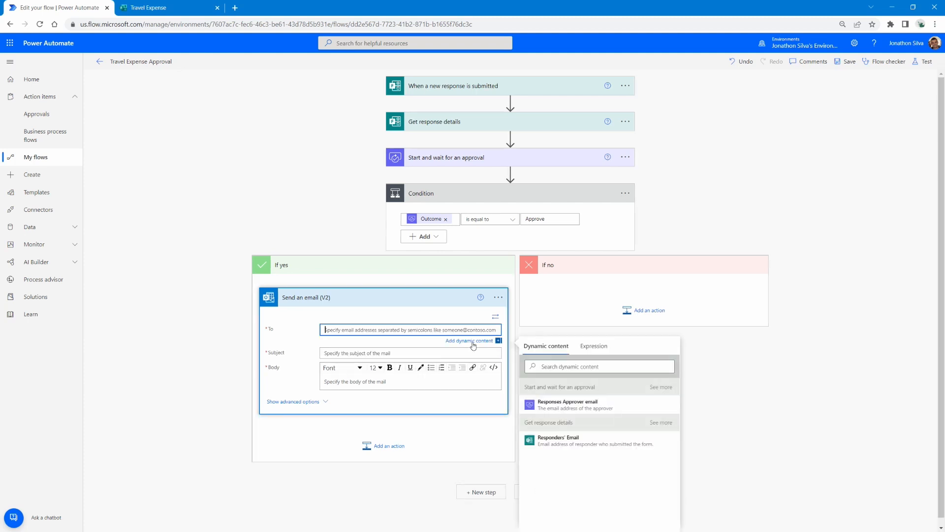
{"action": "left_click", "coordinate": [585, 446]}
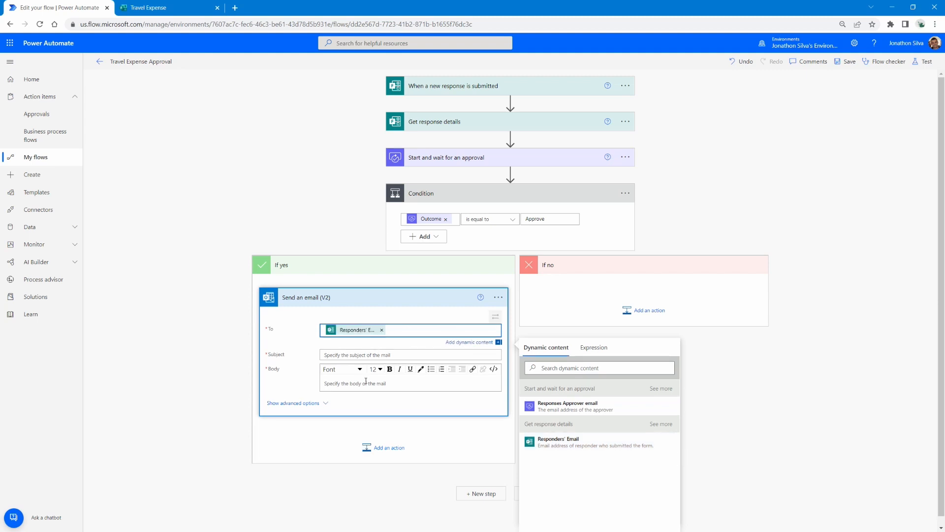
{"action": "left_click", "coordinate": [340, 355]}
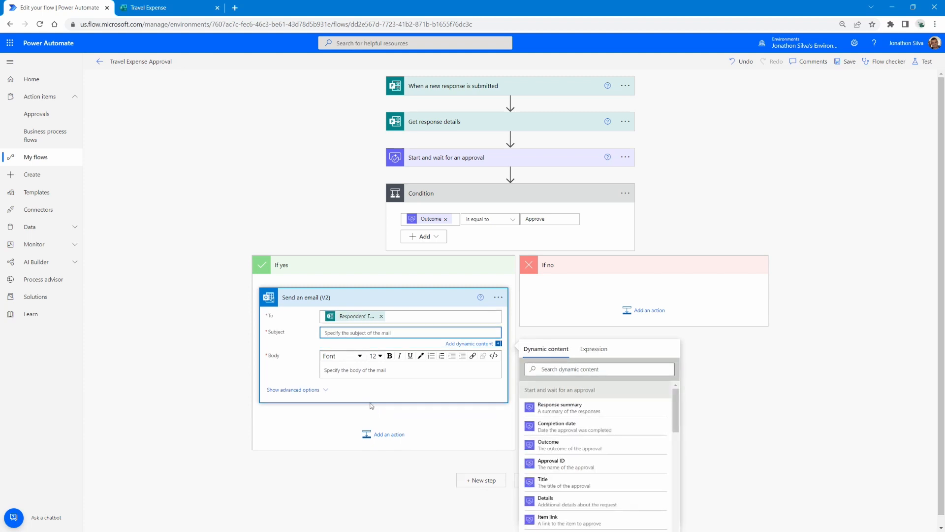
{"action": "type", "text": "Travel Expense Approval Confirmed"}
Step: Begin the email body with the greeting "Hi", the form's Name answer and a comma, followed by a new line
{"action": "left_click", "coordinate": [340, 370]}
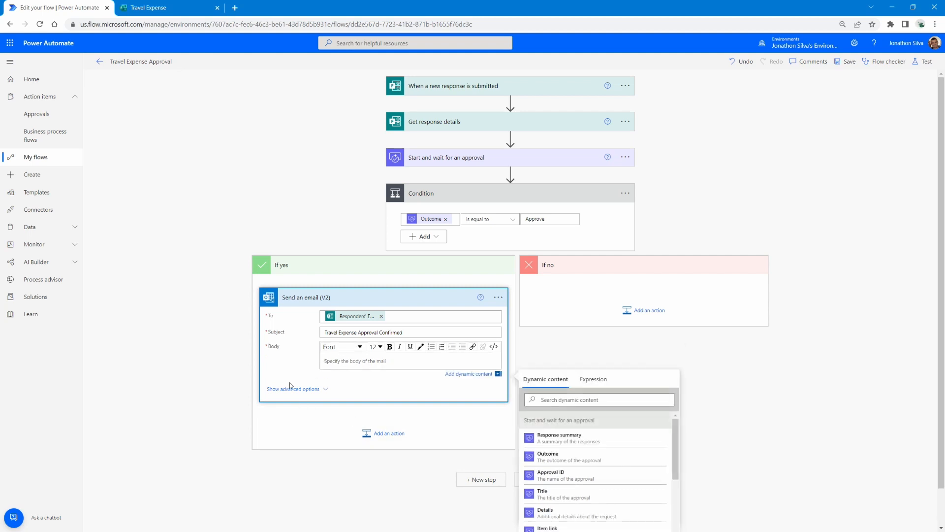
{"action": "type", "text": "Hi"}
{"action": "scroll", "coordinate": [718, 497], "scroll_direction": "down", "scroll_amount": 1}
{"action": "scroll", "coordinate": [608, 442], "scroll_direction": "down", "scroll_amount": 3}
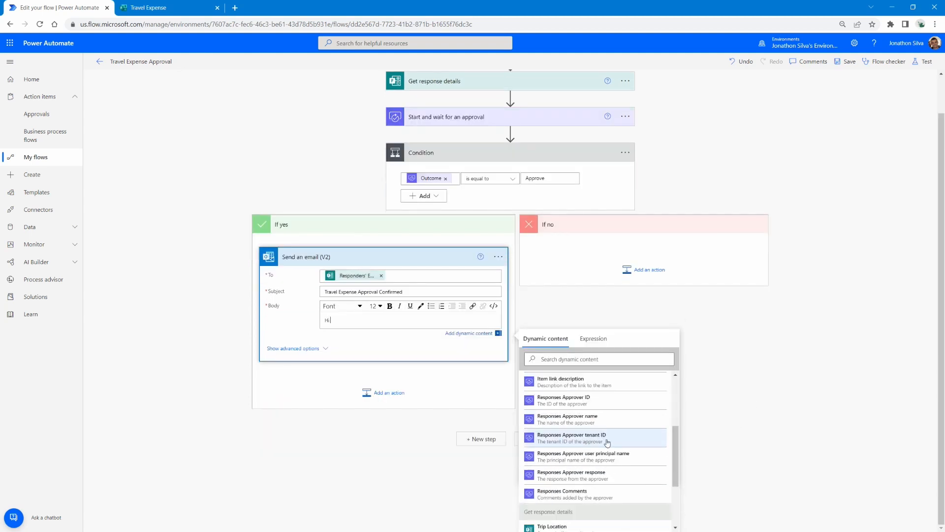
{"action": "scroll", "coordinate": [607, 442], "scroll_direction": "down", "scroll_amount": 3}
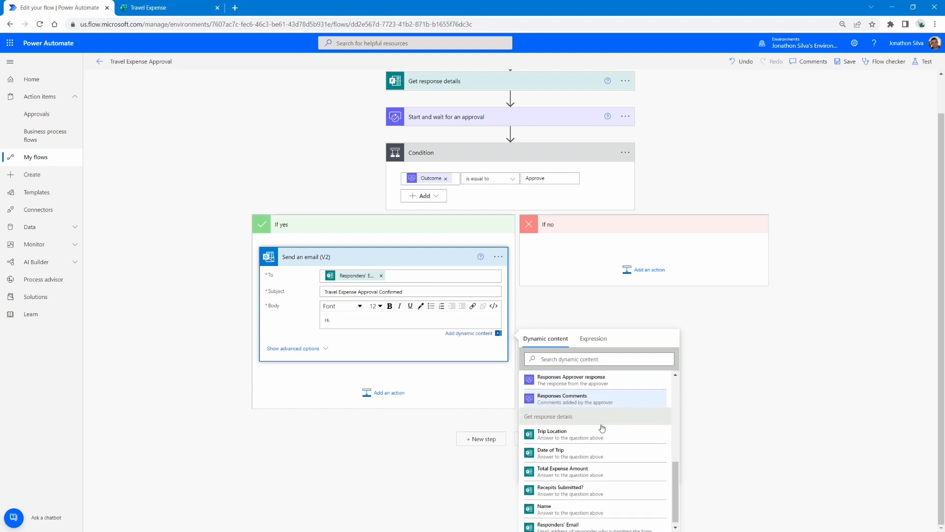
{"action": "left_click", "coordinate": [565, 502]}
{"action": "type", "text": ","}
{"action": "key", "text": "Return"}
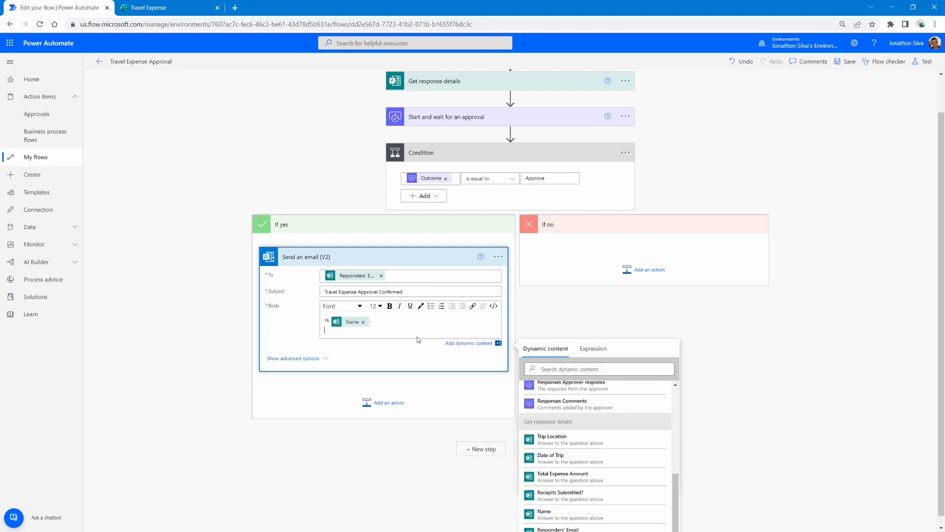
Step: Write "Your travel expense of $" with Total Expense Amount, "for the trip to" with Trip Location, and "was approved." in the email body
{"action": "type", "text": "Your"}
{"action": "type", "text": " re"}
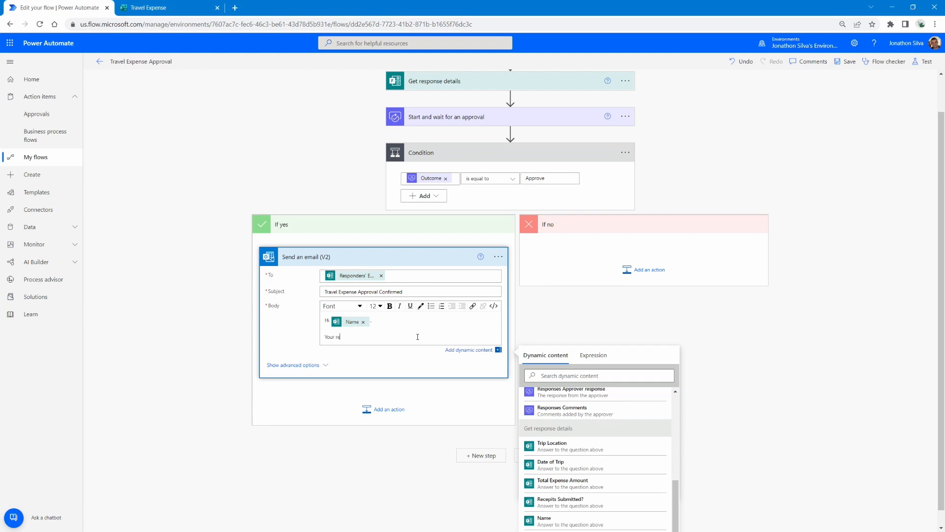
{"action": "type", "text": "travel expense of $"}
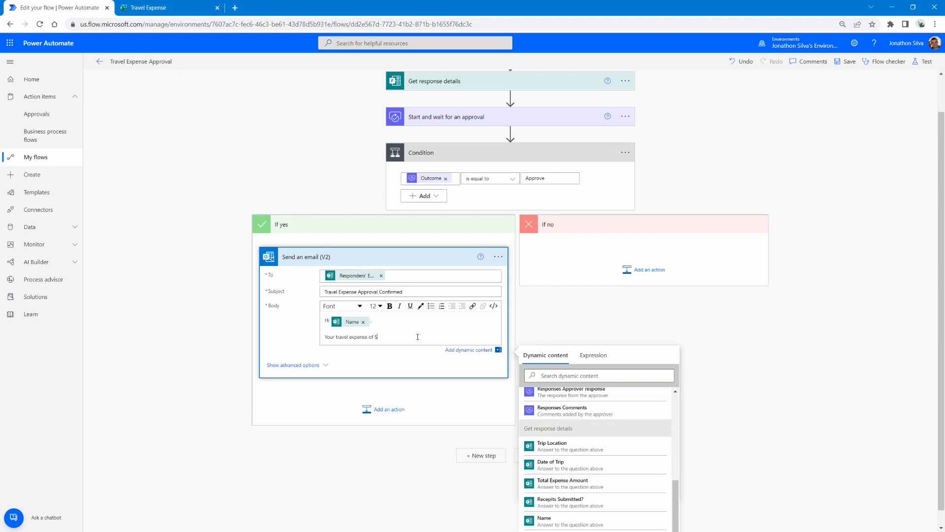
{"action": "left_click", "coordinate": [598, 483]}
{"action": "type", "text": "f"}
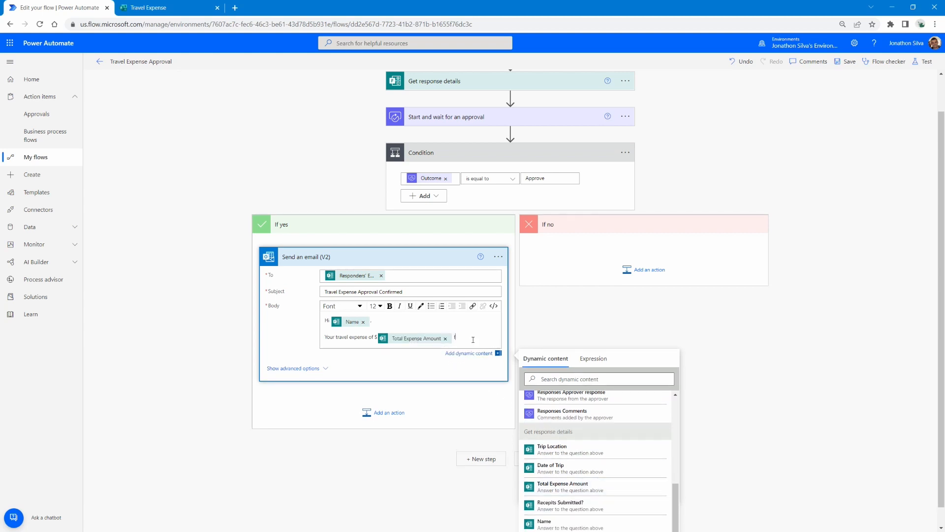
{"action": "type", "text": "or the trip to"}
{"action": "left_click", "coordinate": [607, 449]}
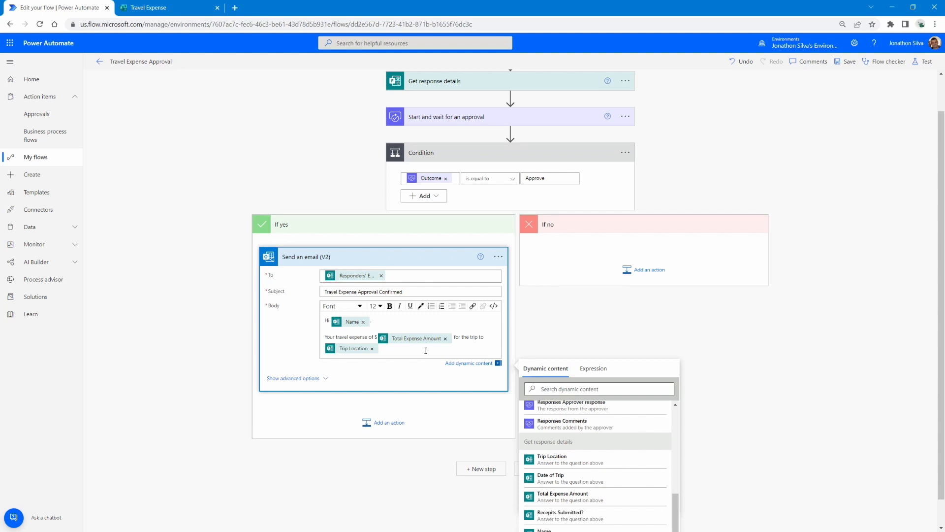
{"action": "type", "text": "was approved."}
Step: Rename the email action in the If yes branch to "Send an email (V2) - For Approved Expense"
{"action": "left_click", "coordinate": [504, 259]}
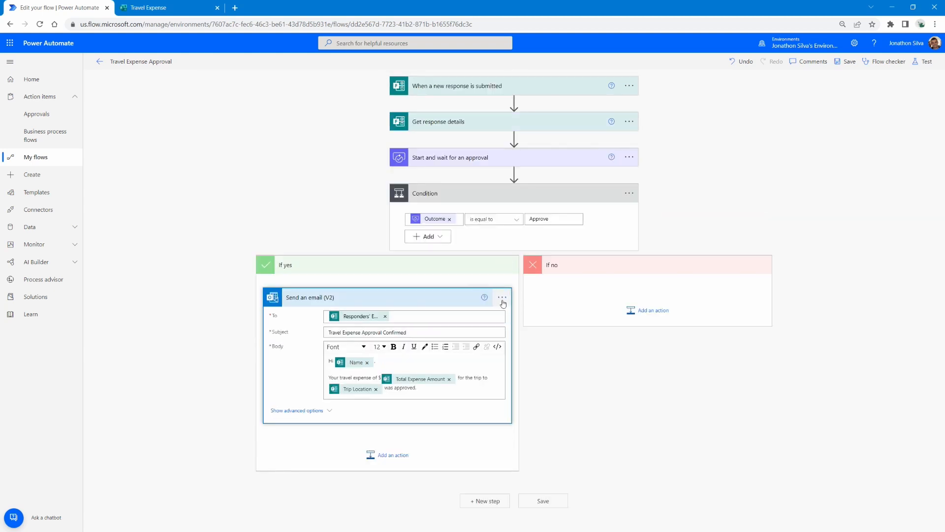
{"action": "left_click", "coordinate": [502, 296]}
{"action": "left_click", "coordinate": [538, 326]}
{"action": "left_click", "coordinate": [388, 300]}
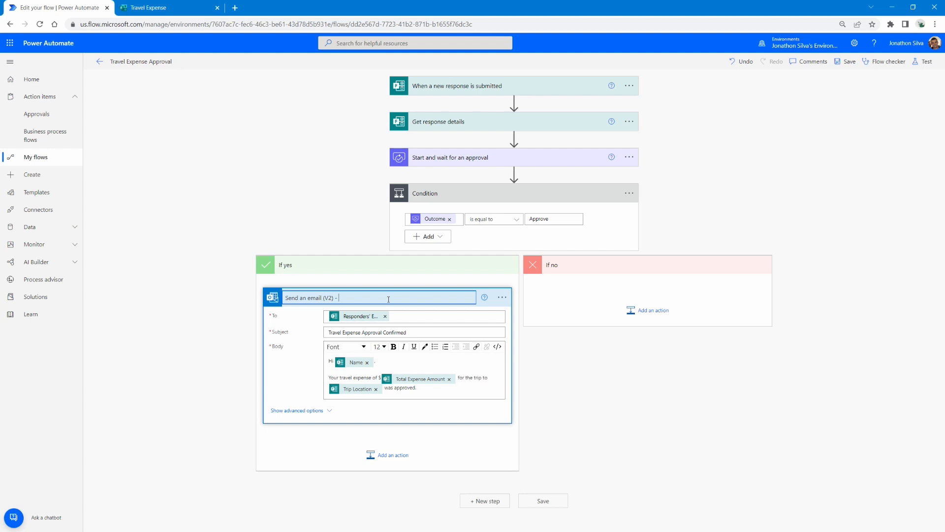
{"action": "type", "text": "- For Approved Expense"}
{"action": "left_click", "coordinate": [664, 388]}
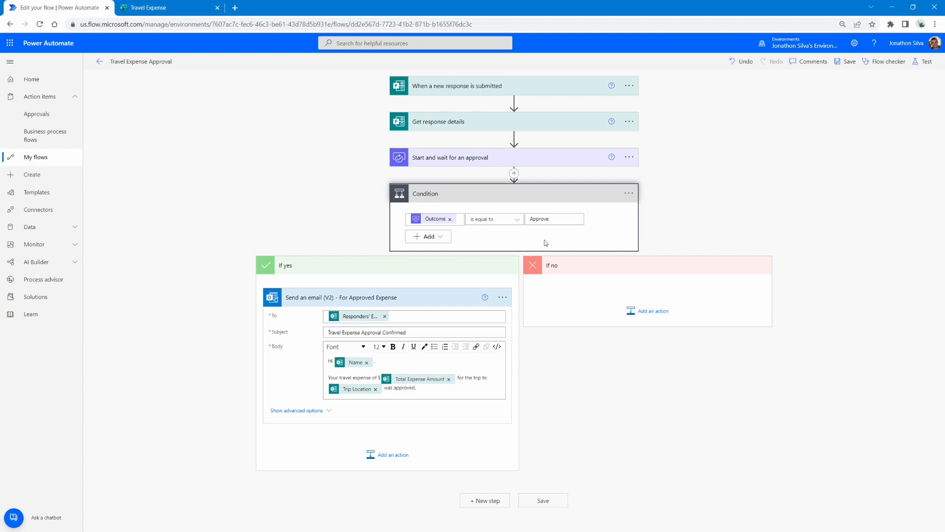
Step: Find the Office 365 Outlook action "Send an email (V2)" and add it to the If no branch
{"action": "left_click", "coordinate": [649, 311]}
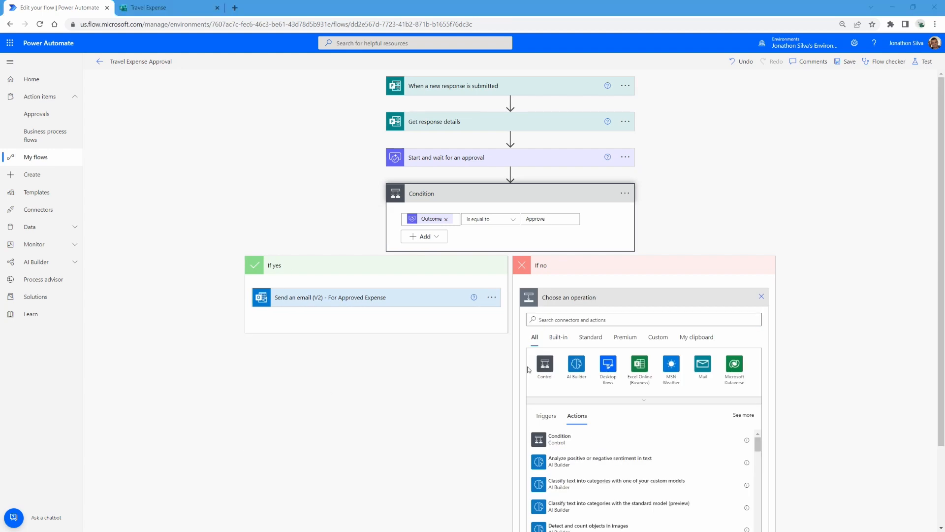
{"action": "left_click", "coordinate": [584, 317]}
{"action": "type", "text": "send an email"}
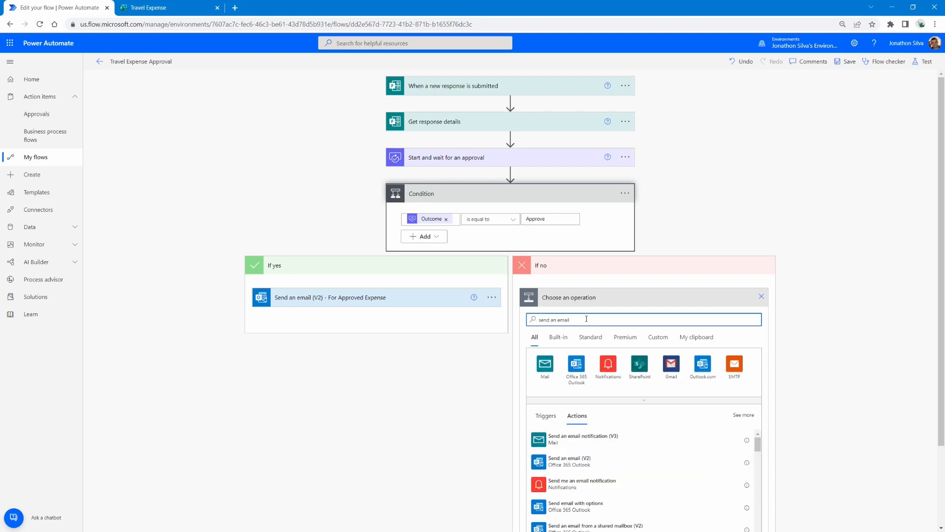
{"action": "left_click", "coordinate": [596, 465]}
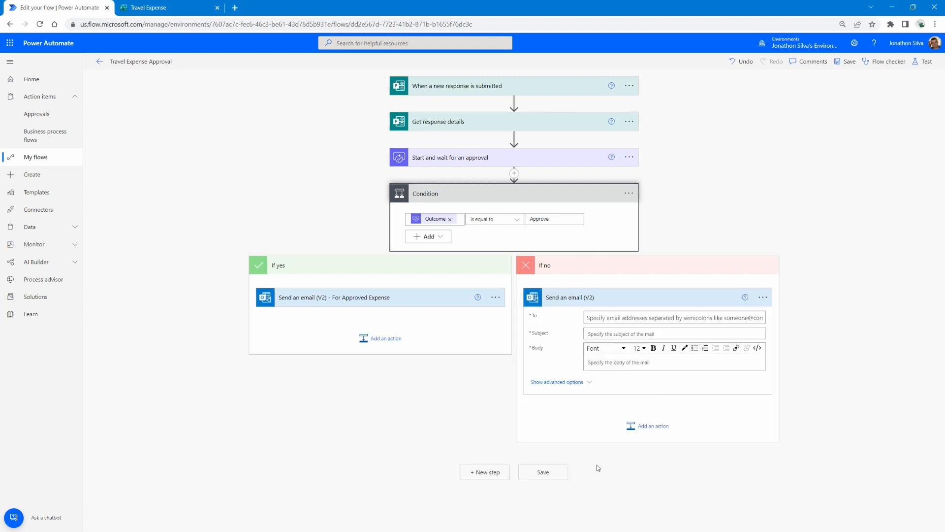
Step: Address the If no branch's email to the Responders' Email value and set its subject to "Travel Expense was Rejected"
{"action": "left_click", "coordinate": [657, 316]}
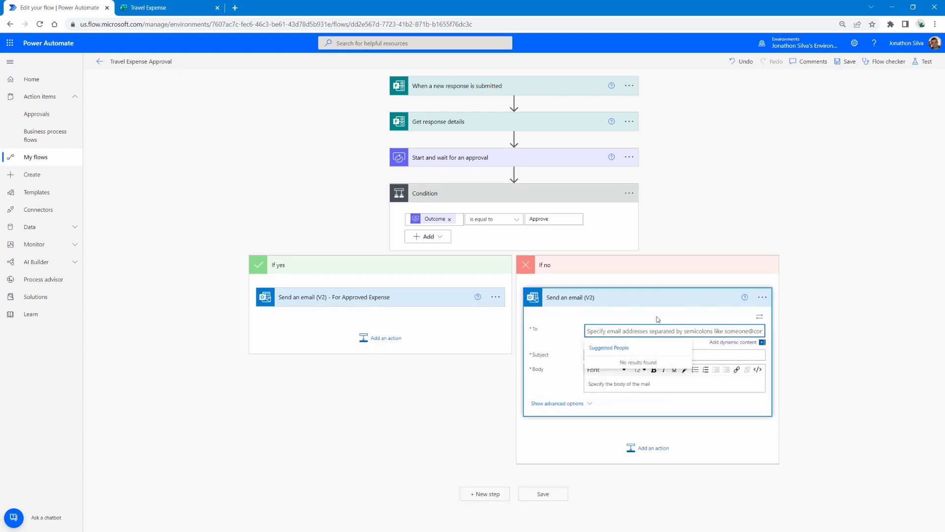
{"action": "left_click", "coordinate": [732, 343]}
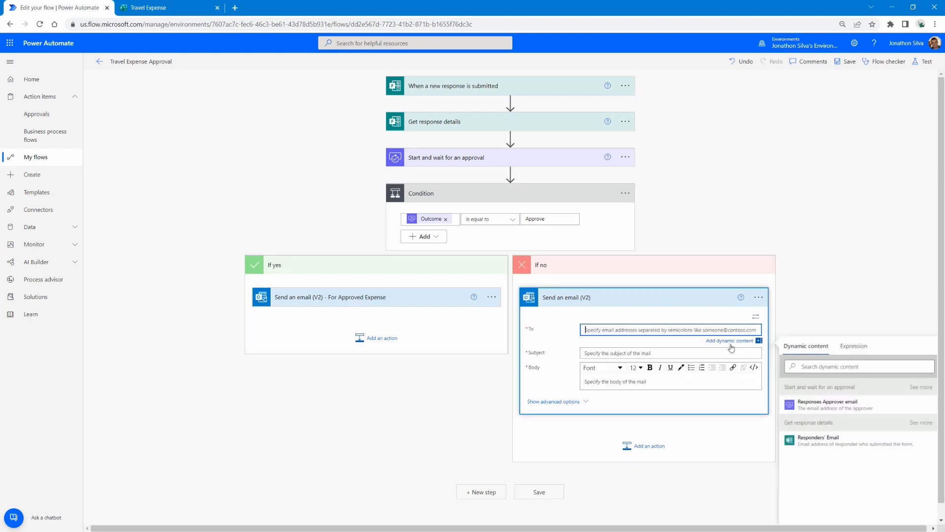
{"action": "left_click", "coordinate": [819, 438]}
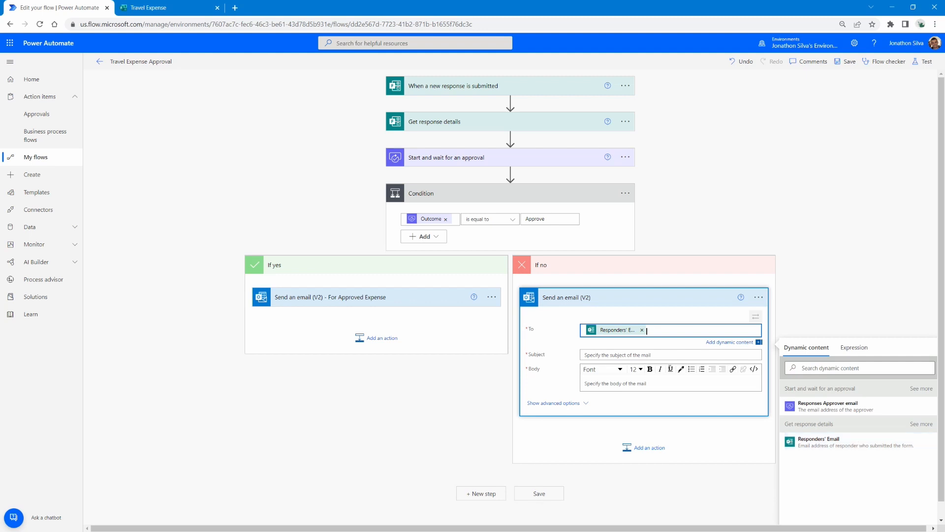
{"action": "left_click", "coordinate": [649, 355]}
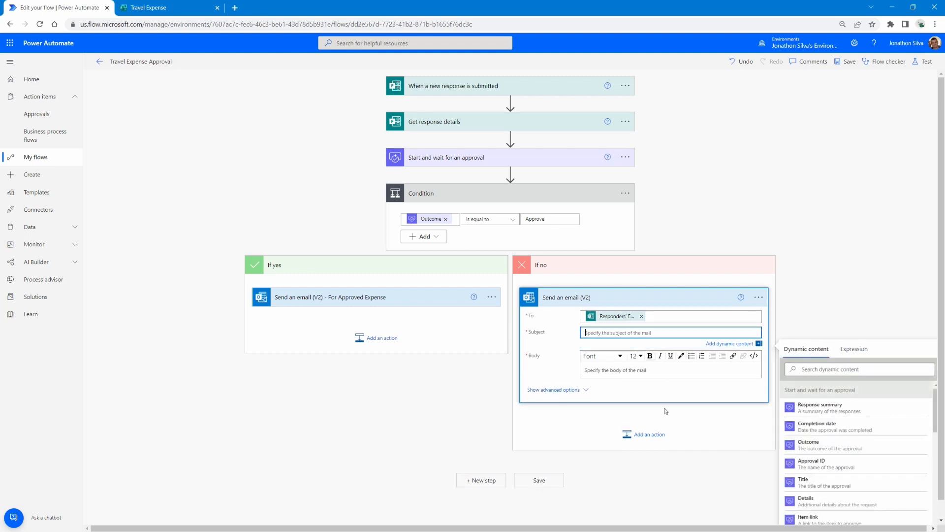
{"action": "type", "text": "Travel Expense was Rejected"}
Step: Begin the rejection email's body with the greeting "Hi" and the form's Name answer, followed by a new line
{"action": "left_click", "coordinate": [620, 377]}
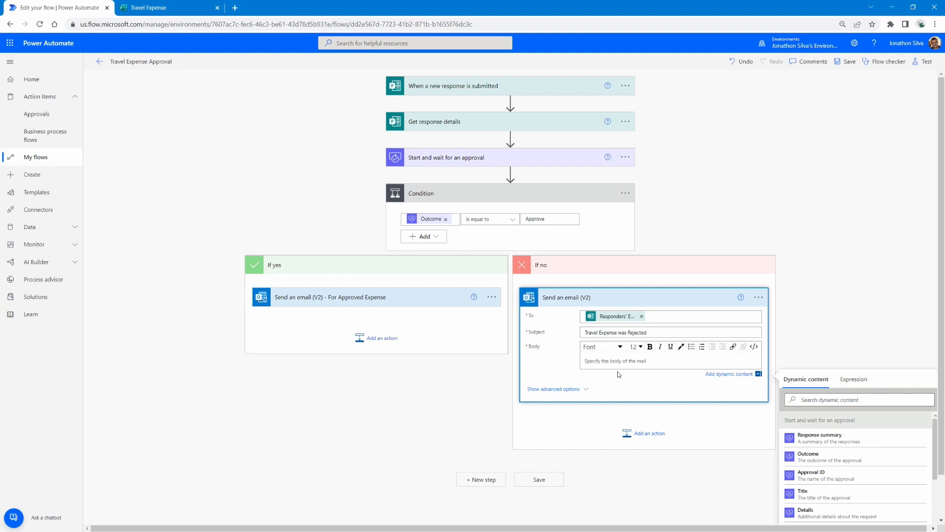
{"action": "type", "text": "H"}
{"action": "key", "text": "BackSpace"}
{"action": "type", "text": "Hi"}
{"action": "scroll", "coordinate": [852, 449], "scroll_direction": "down", "scroll_amount": 5}
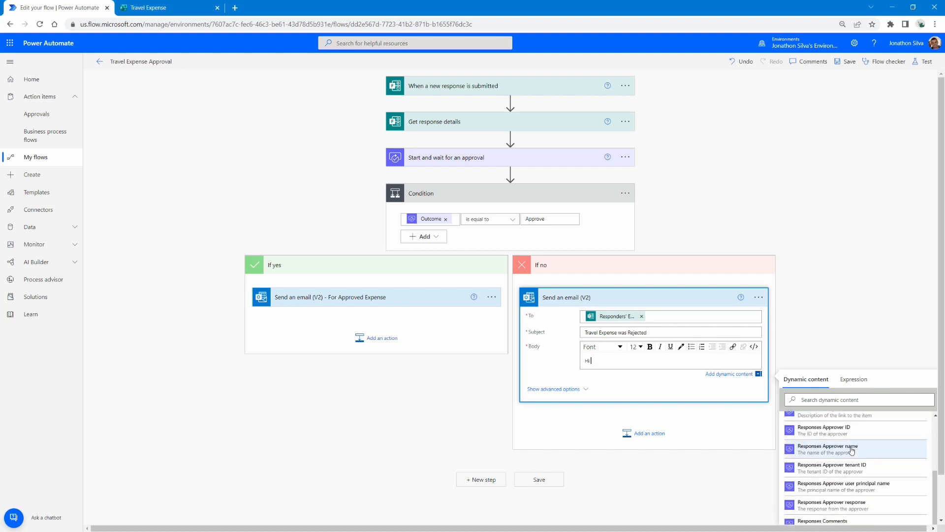
{"action": "scroll", "coordinate": [851, 450], "scroll_direction": "down", "scroll_amount": 5}
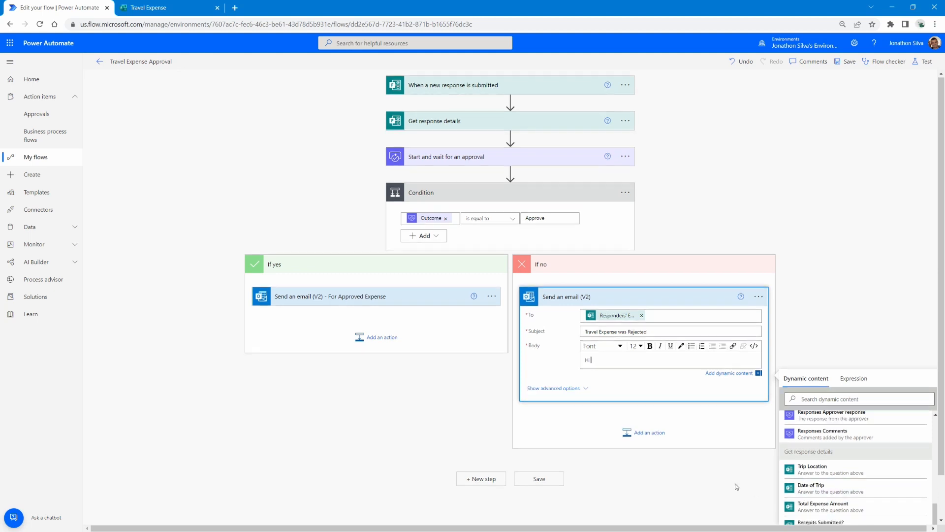
{"action": "left_click", "coordinate": [833, 501]}
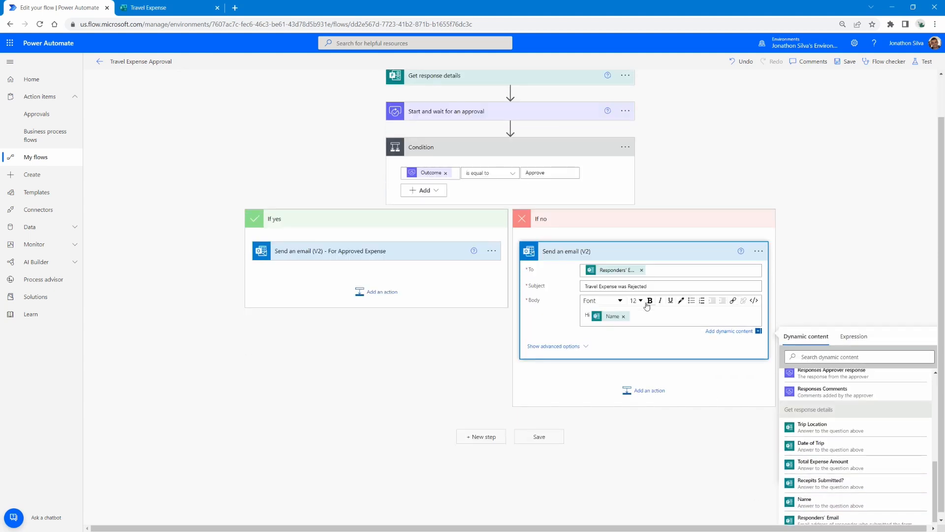
{"action": "key", "text": "Return"}
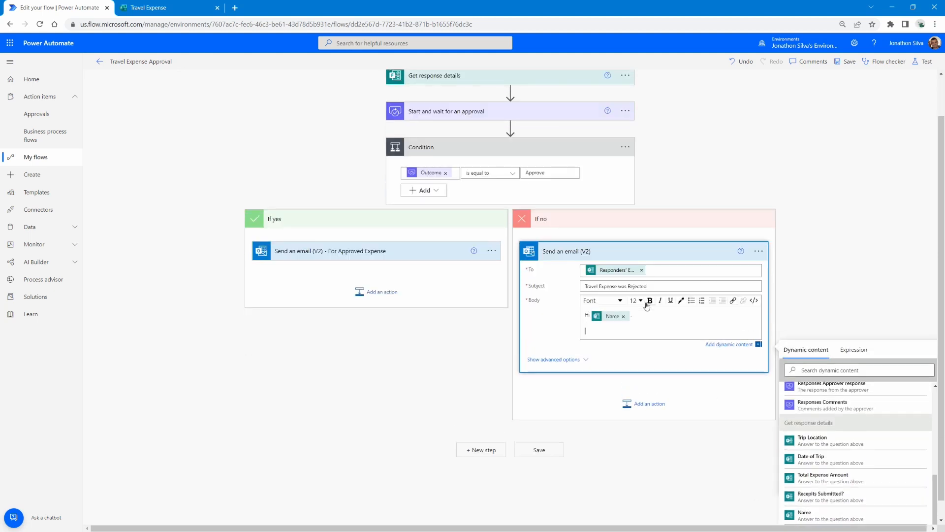
Step: Write "Your travel expense was not approved. Please see", the Responses Approver name value and "for details." in the rejection email's body
{"action": "type", "text": "Your travel expense was not approved.  Please see"}
{"action": "scroll", "coordinate": [880, 469], "scroll_direction": "up", "scroll_amount": 1}
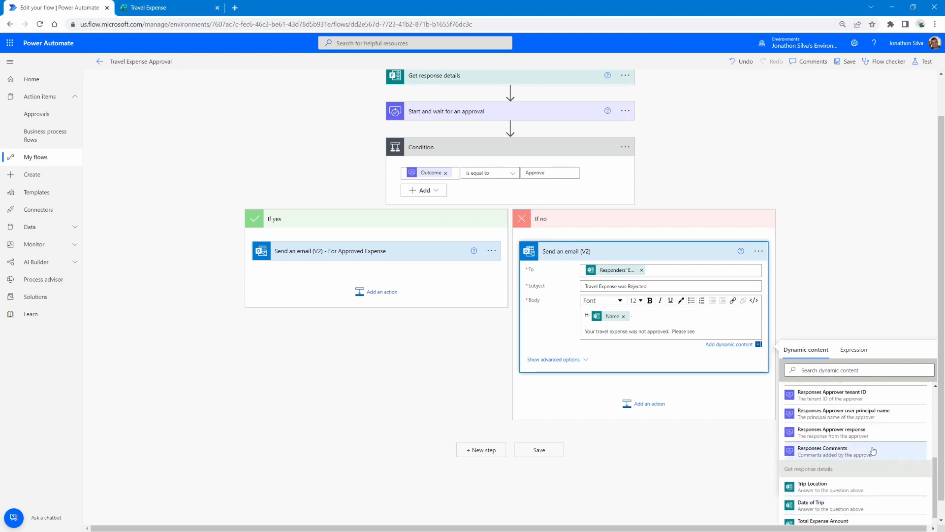
{"action": "scroll", "coordinate": [874, 453], "scroll_direction": "up", "scroll_amount": 1}
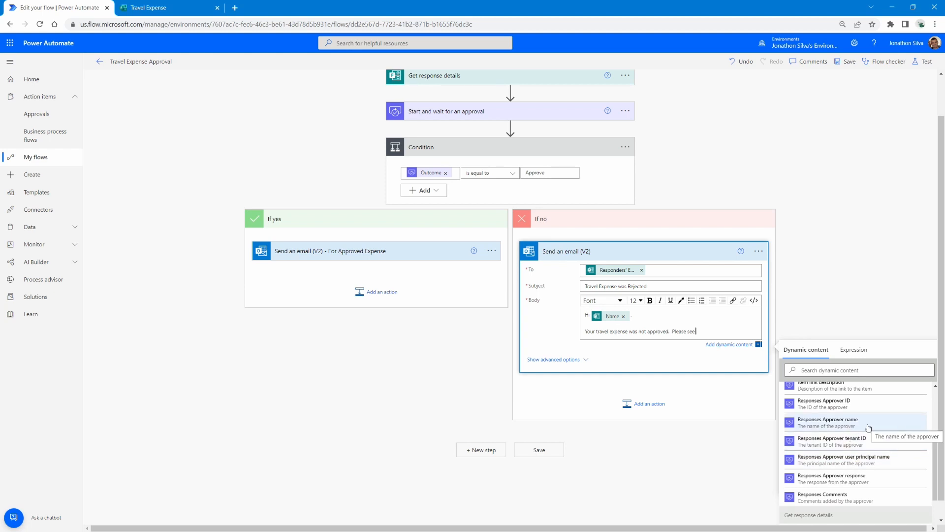
{"action": "left_click", "coordinate": [841, 409]}
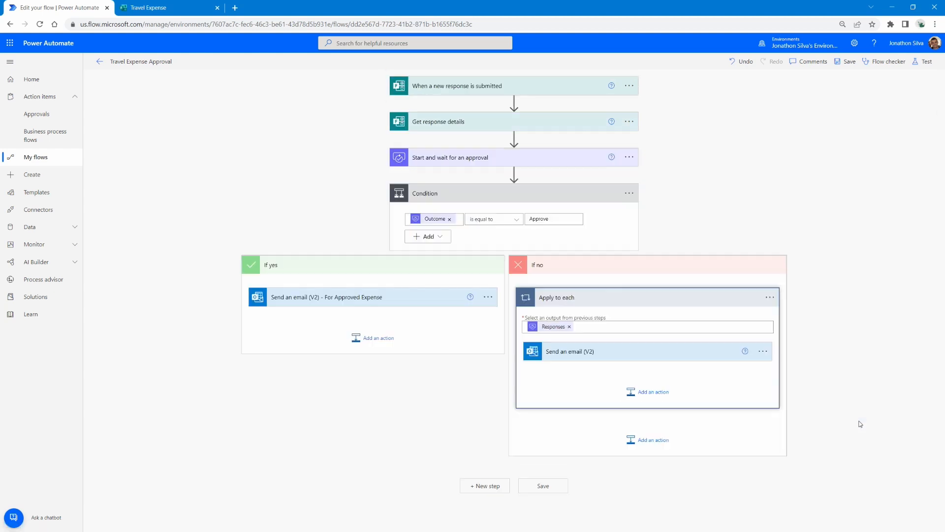
{"action": "left_click", "coordinate": [615, 351]}
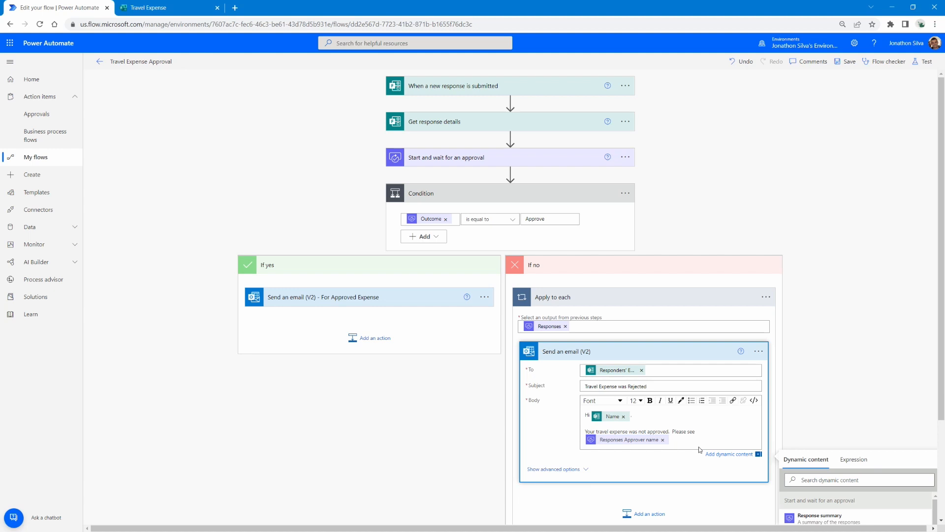
{"action": "type", "text": "for"}
{"action": "type", "text": " detial"}
{"action": "type", "text": "s."}
{"action": "scroll", "coordinate": [843, 315], "scroll_direction": "down", "scroll_amount": 2}
{"action": "left_click", "coordinate": [843, 315]}
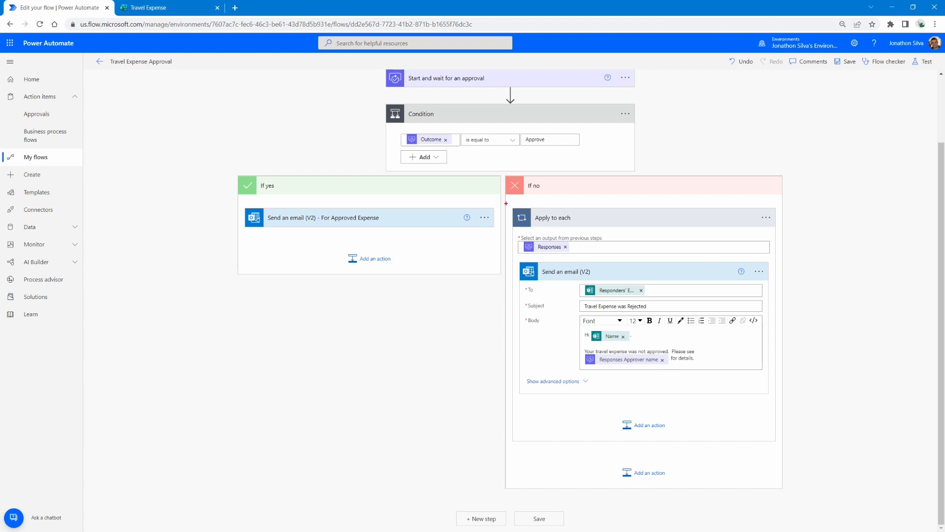
{"action": "mouse_move", "coordinate": [506, 203]}
{"action": "left_mouse_down"}
{"action": "mouse_move", "coordinate": [586, 231]}
{"action": "mouse_move", "coordinate": [784, 231]}
{"action": "left_mouse_up"}
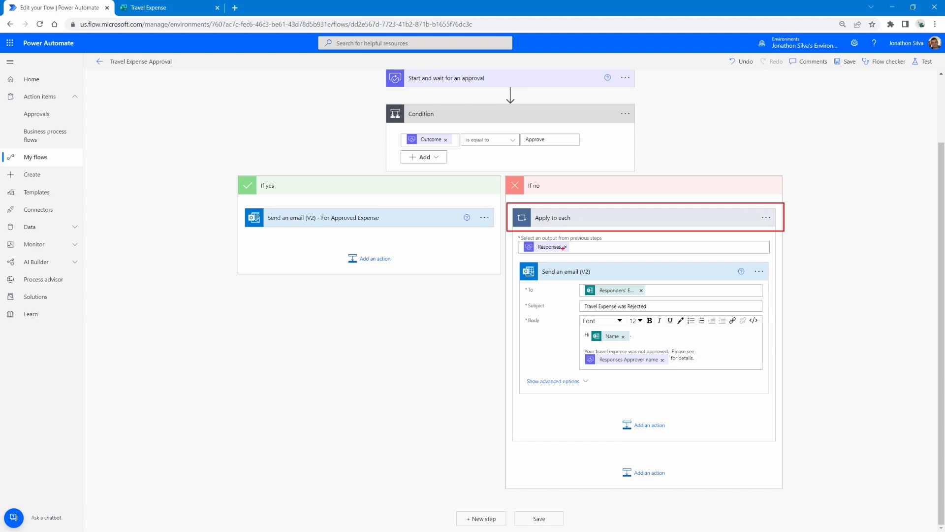
{"action": "left_click_drag", "start_coordinate": [520, 240], "coordinate": [575, 254]}
{"action": "left_click_drag", "start_coordinate": [408, 82], "coordinate": [486, 83]}
{"action": "left_click_drag", "start_coordinate": [622, 363], "coordinate": [622, 379]}
{"action": "key", "text": "Escape"}
Step: Save the flow and start a manual test of it
{"action": "scroll", "coordinate": [788, 358], "scroll_direction": "up", "scroll_amount": 1}
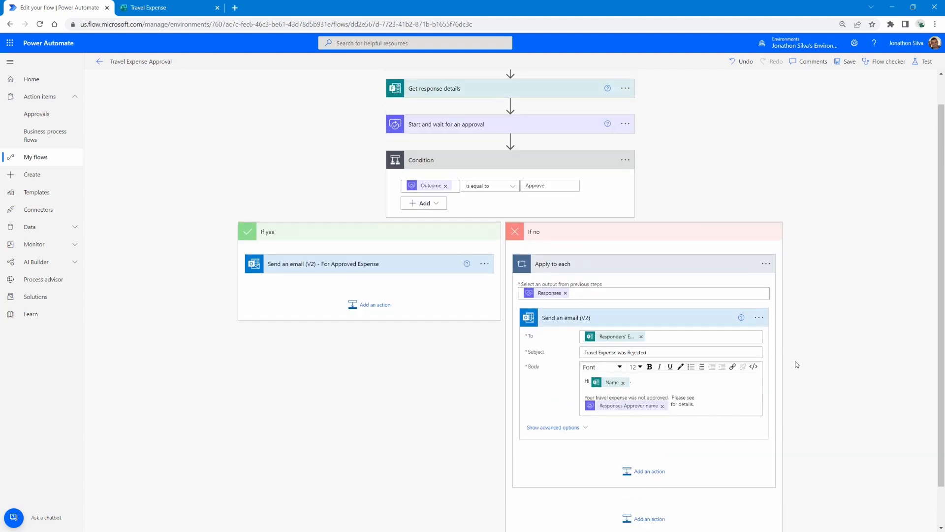
{"action": "scroll", "coordinate": [802, 357], "scroll_direction": "up", "scroll_amount": 1}
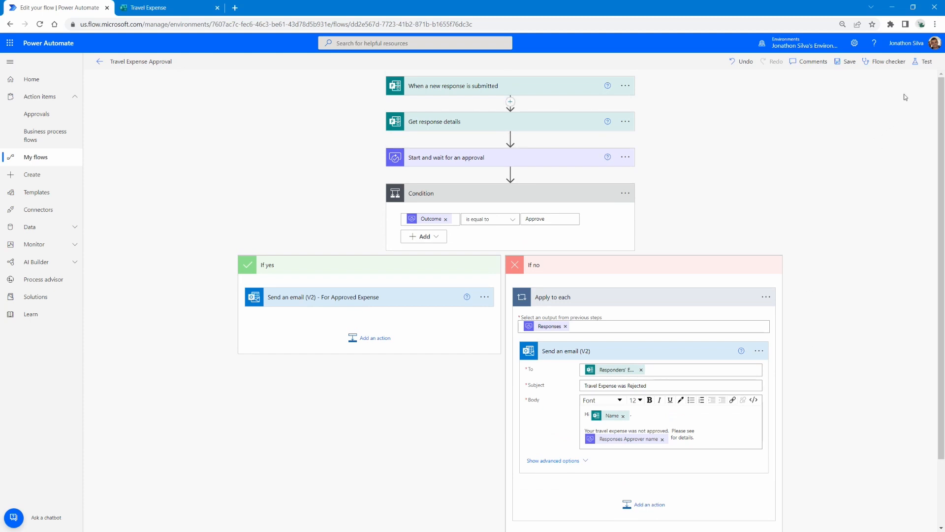
{"action": "left_click", "coordinate": [924, 61]}
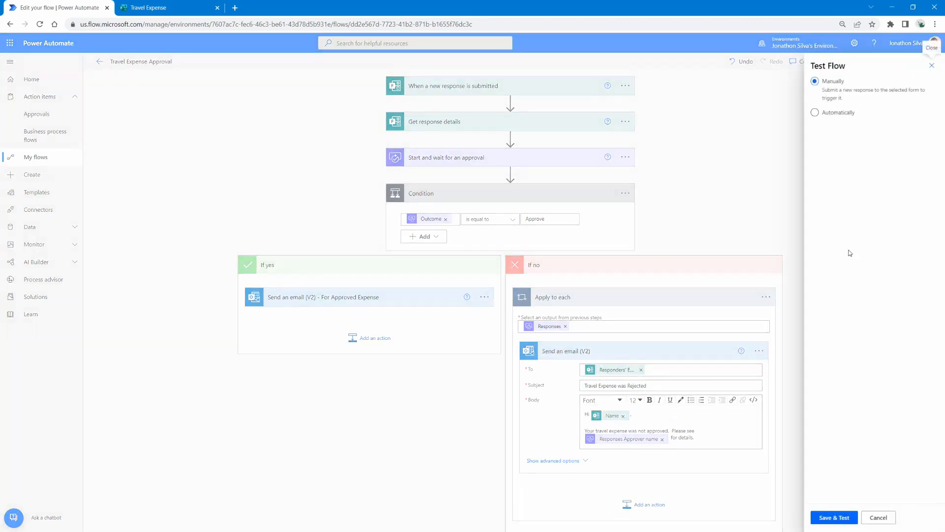
{"action": "left_click", "coordinate": [837, 517]}
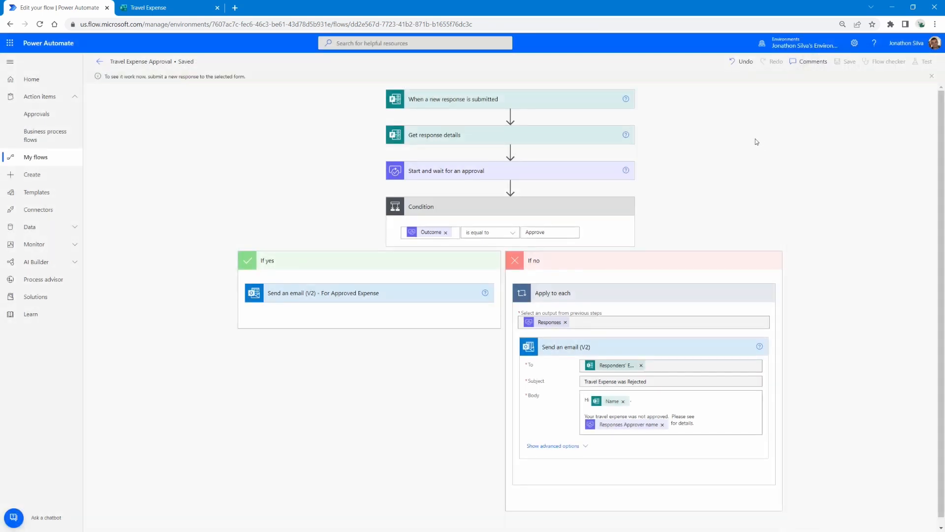
Step: Switch to the Travel Expense form in Microsoft Forms and open its preview
{"action": "left_click", "coordinate": [149, 7]}
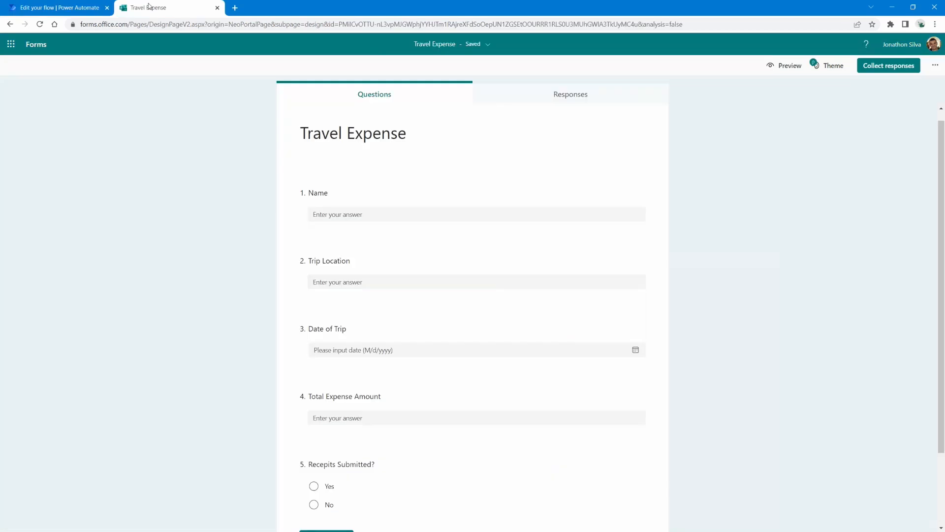
{"action": "left_click", "coordinate": [788, 68]}
{"action": "scroll", "coordinate": [681, 220], "scroll_direction": "down", "scroll_amount": 1}
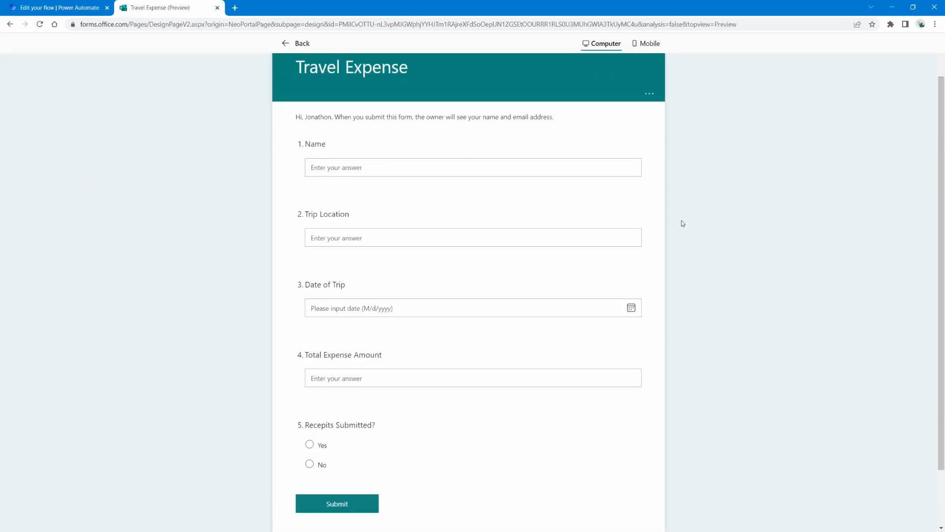
{"action": "left_click", "coordinate": [383, 167]}
{"action": "type", "text": "Jonathon S"}
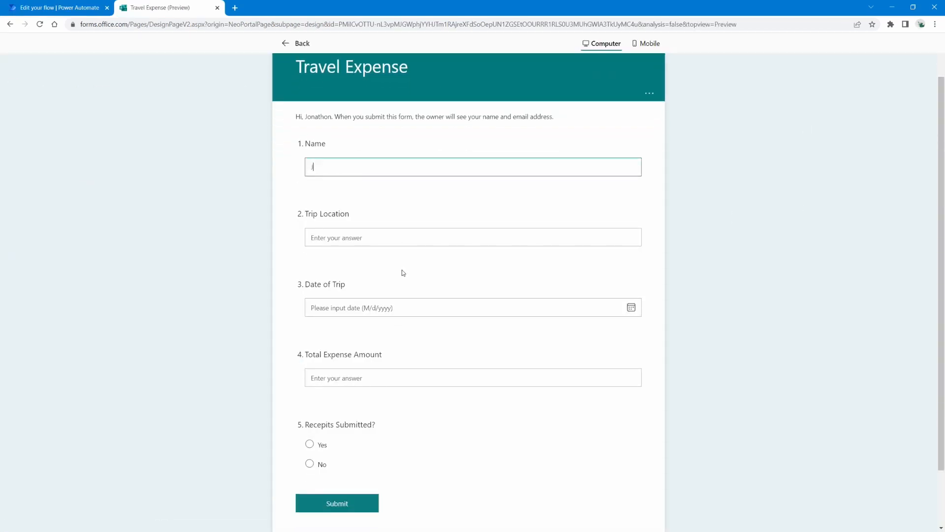
{"action": "type", "text": "mith"}
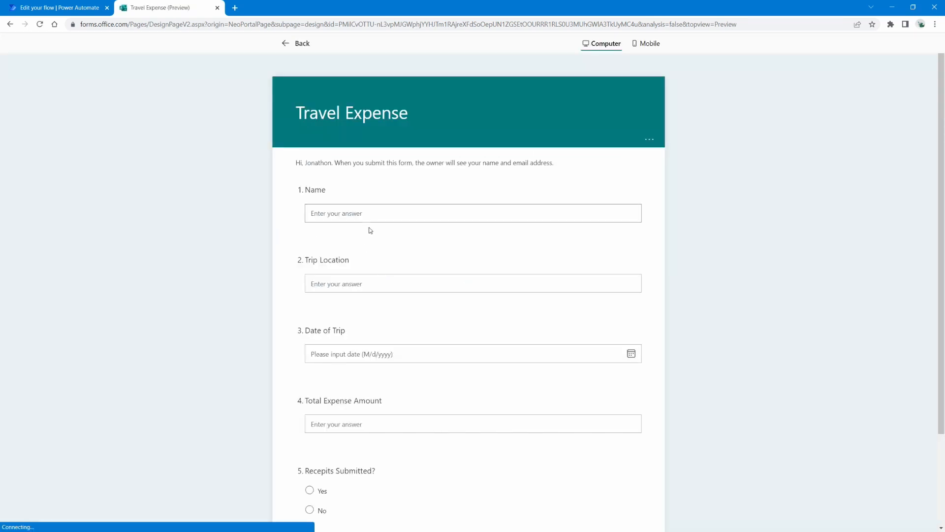
Step: Fill in the form with the responder's full name, London as the trip location and 6/4/2022 as the trip date
{"action": "left_click", "coordinate": [356, 218]}
{"action": "type", "text": "Jona"}
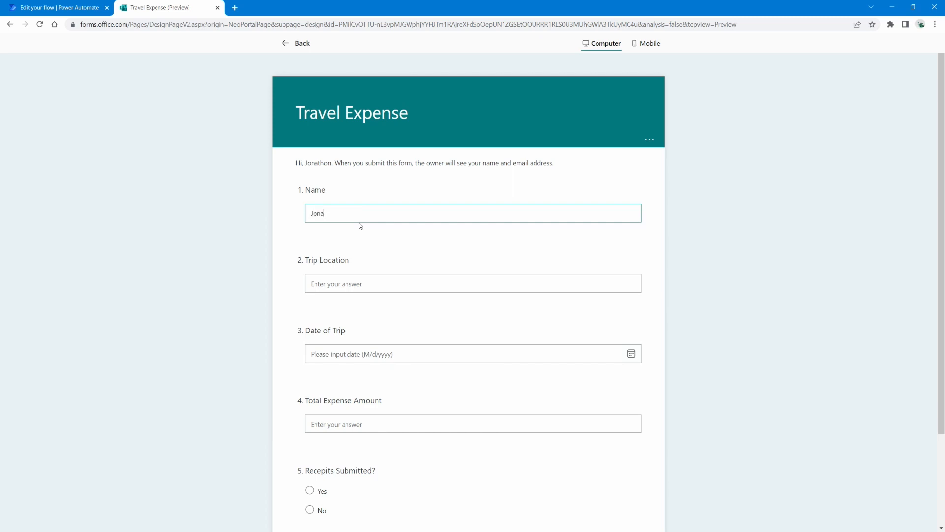
{"action": "type", "text": "thon Silva"}
{"action": "left_click", "coordinate": [354, 286]}
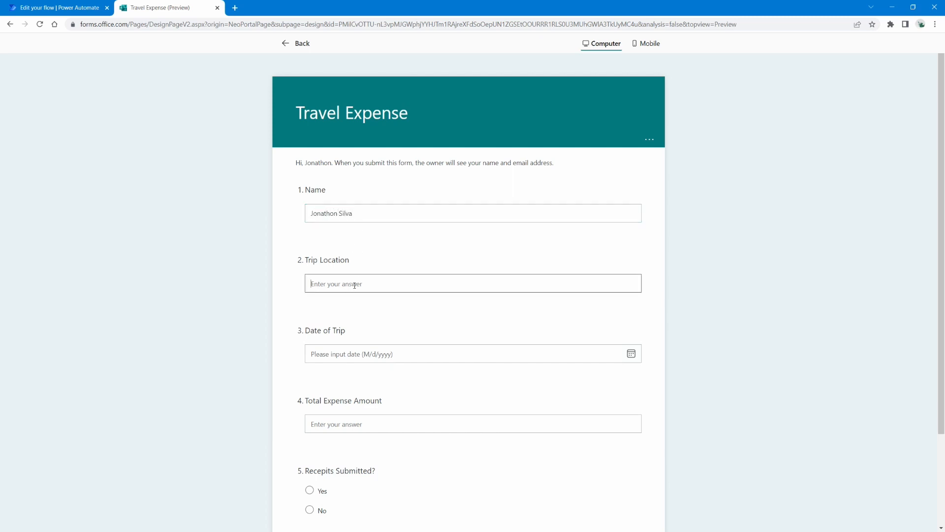
{"action": "type", "text": "London"}
{"action": "left_click", "coordinate": [631, 354]}
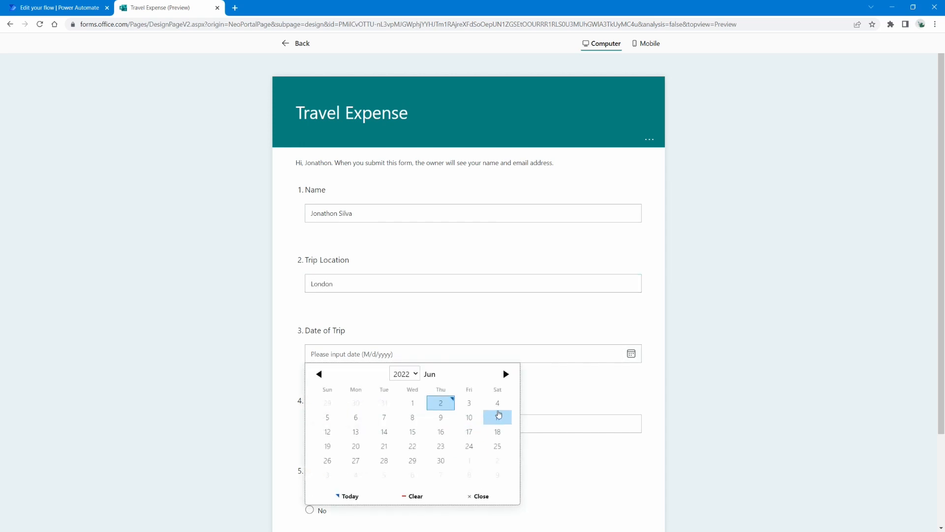
{"action": "left_click", "coordinate": [497, 403]}
Step: Enter 1500 as the total expense amount, answer Yes for receipts submitted, and submit the form
{"action": "scroll", "coordinate": [435, 388], "scroll_direction": "down", "scroll_amount": 2}
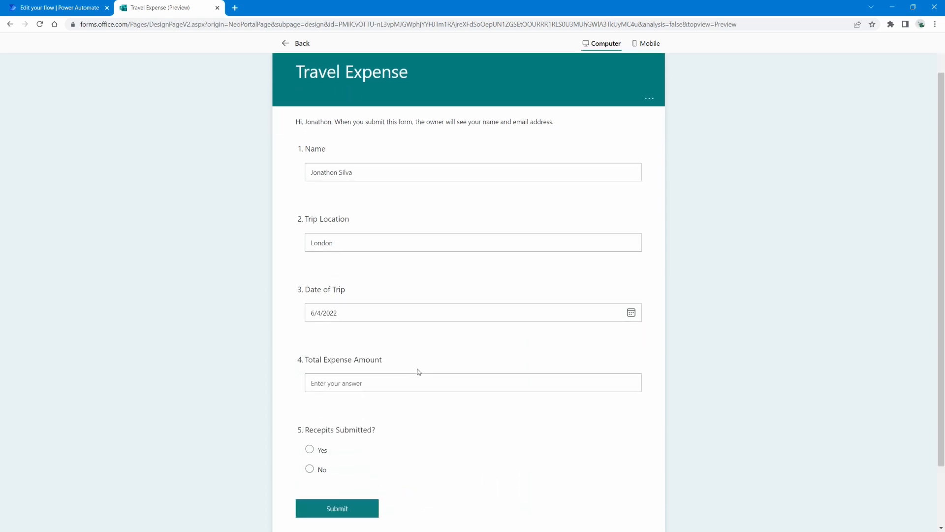
{"action": "left_click", "coordinate": [362, 335]}
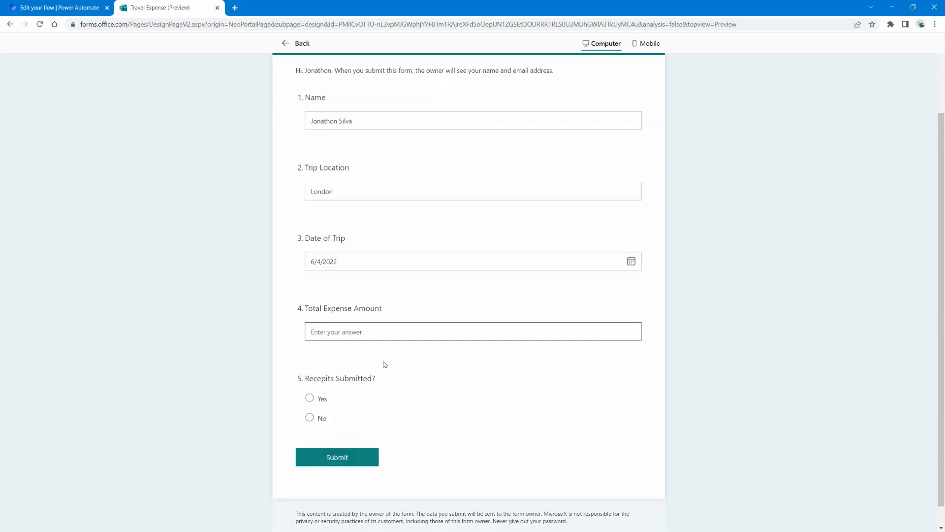
{"action": "type", "text": "1500"}
{"action": "left_click", "coordinate": [310, 398]}
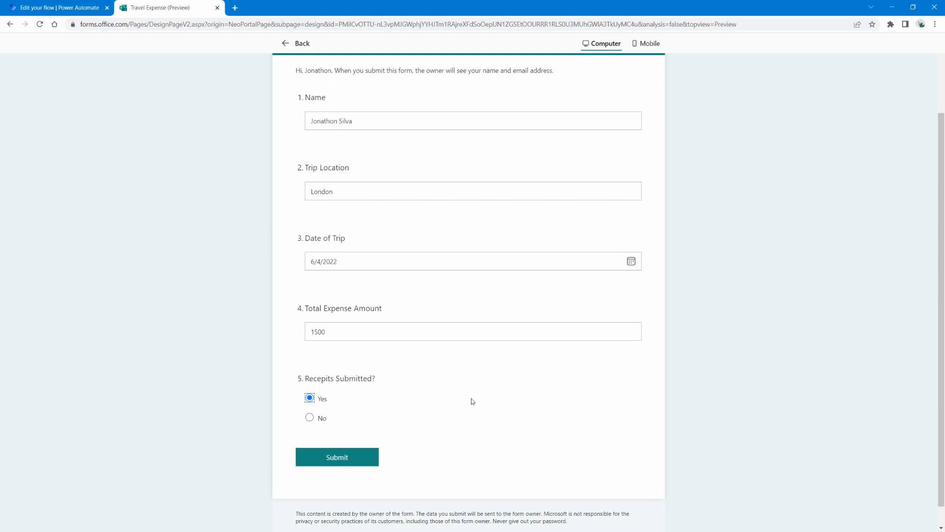
{"action": "left_click", "coordinate": [354, 457]}
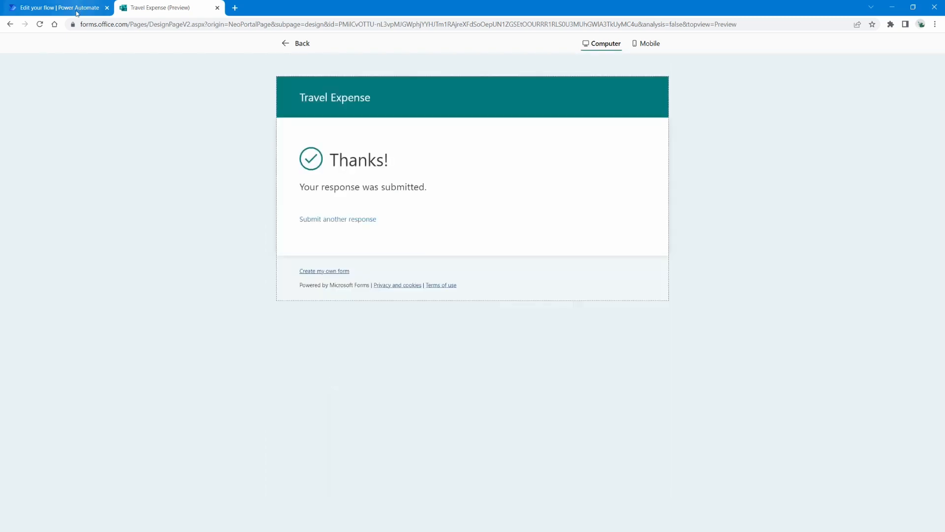
Step: Switch back to the flow run in Power Automate and review the approval request email in Outlook
{"action": "left_click", "coordinate": [77, 8]}
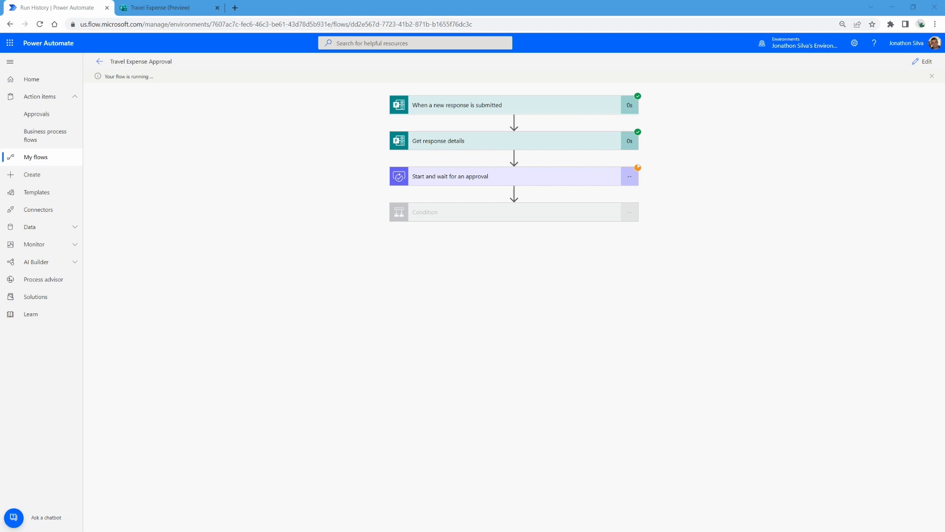
{"action": "left_click_drag", "start_coordinate": [0, 115], "coordinate": [473, 117]}
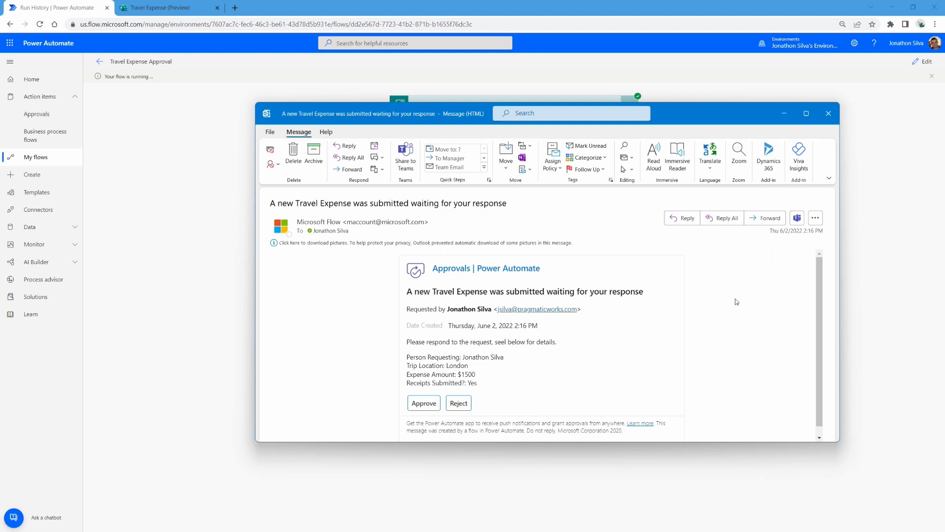
{"action": "scroll", "coordinate": [735, 308], "scroll_direction": "down", "scroll_amount": 1}
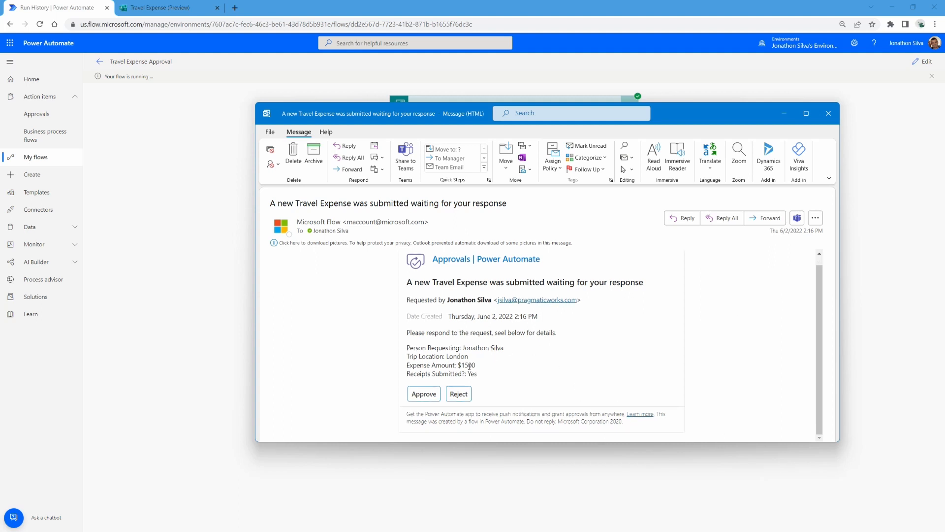
{"action": "double_click", "coordinate": [505, 333]}
{"action": "left_click", "coordinate": [596, 391]}
Step: Approve the travel expense request from the email with the comment "congrats" and submit the response
{"action": "left_click", "coordinate": [431, 397]}
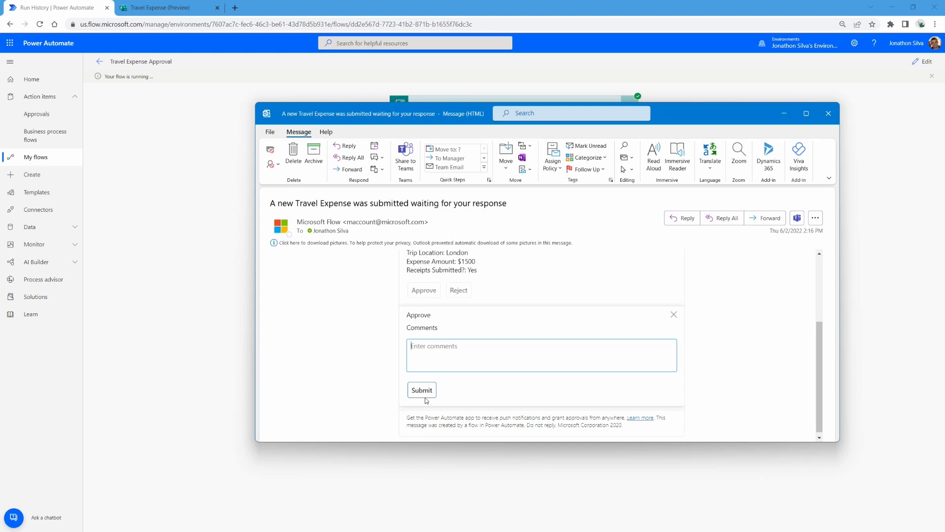
{"action": "left_click", "coordinate": [435, 368]}
{"action": "type", "text": "congr"}
{"action": "left_click", "coordinate": [425, 392]}
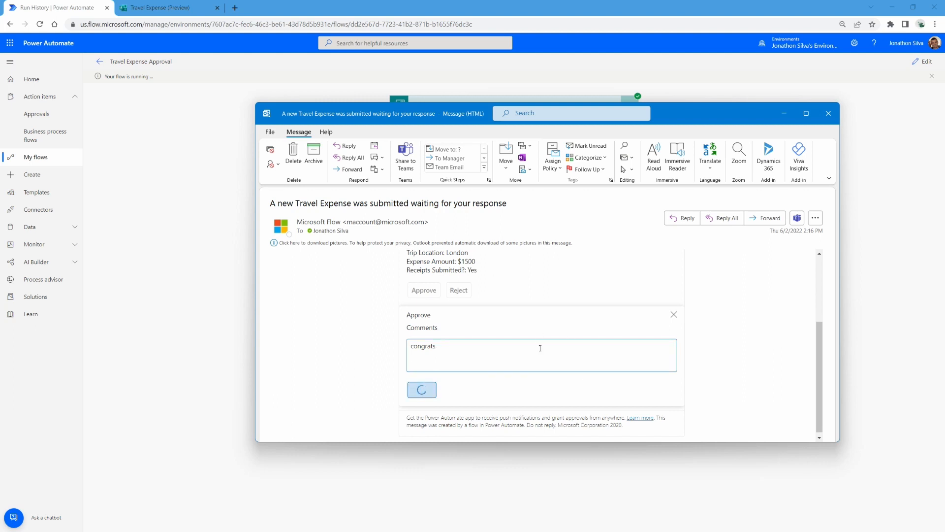
Step: Close the approval request email, then read the Travel Expense Approval Confirmed email and close it to return to the flow run
{"action": "scroll", "coordinate": [541, 348], "scroll_direction": "up", "scroll_amount": 2}
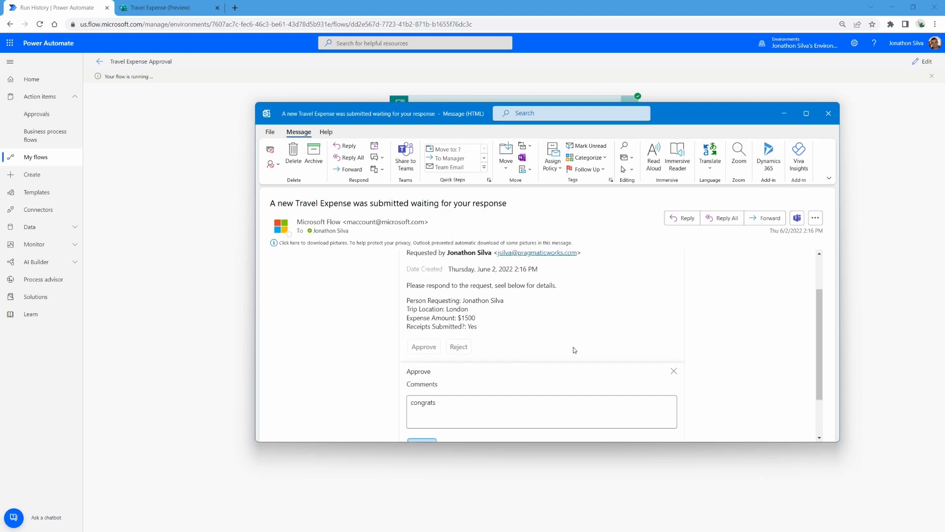
{"action": "left_click", "coordinate": [830, 117]}
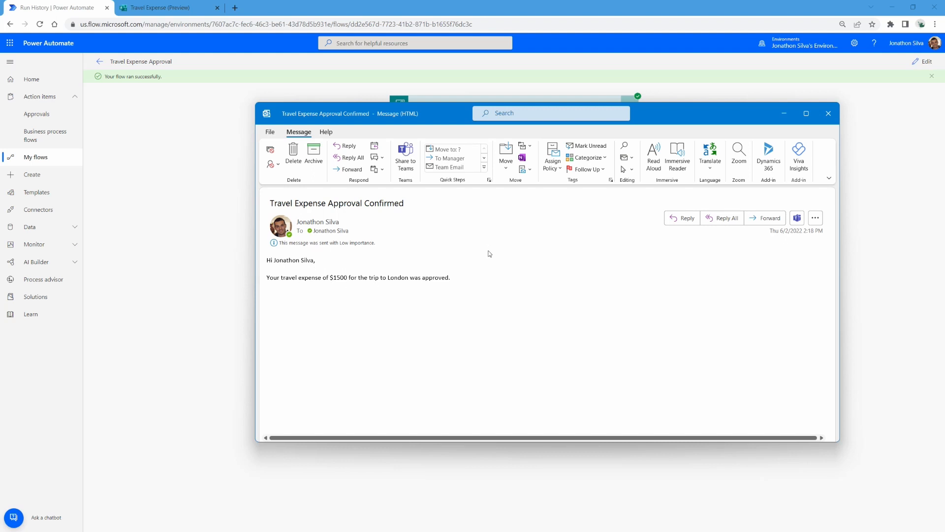
{"action": "left_click_drag", "start_coordinate": [702, 123], "coordinate": [689, 158]}
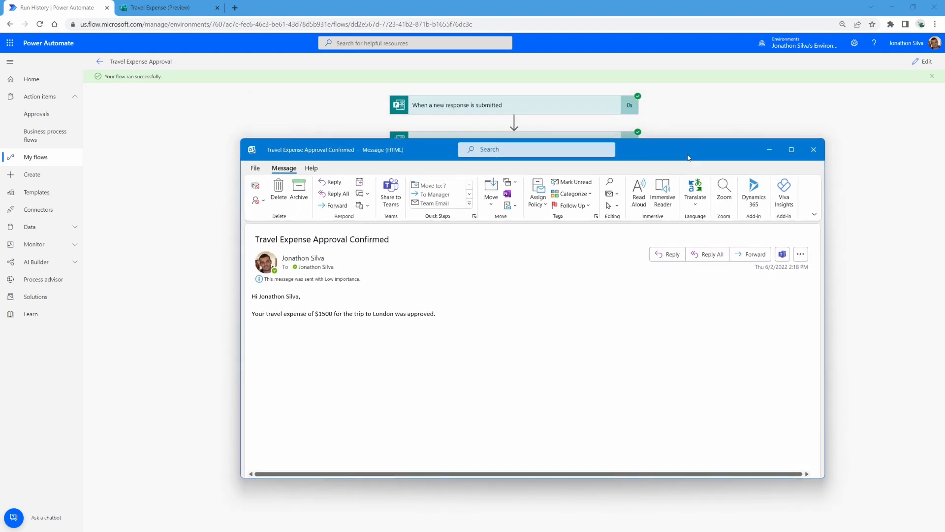
{"action": "left_click", "coordinate": [814, 150]}
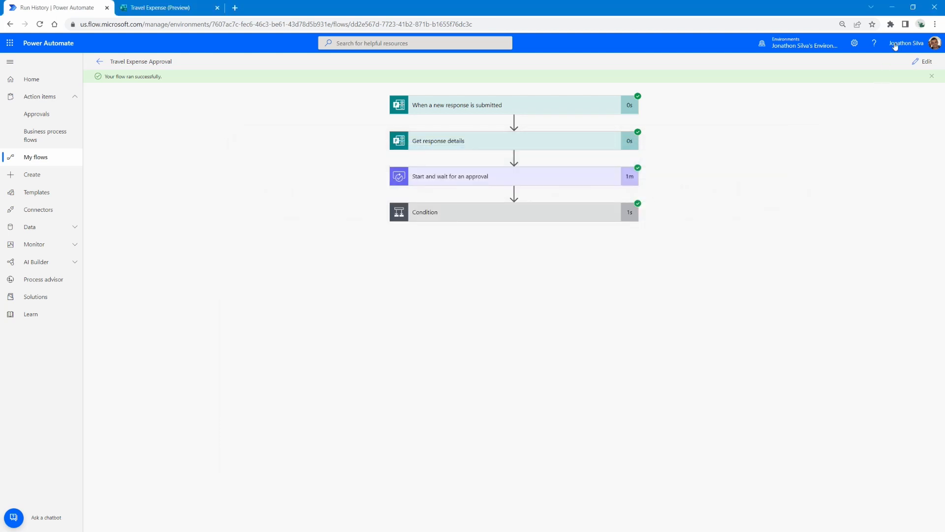
Step: Reopen the flow for editing and test it automatically with the most recently used trigger
{"action": "left_click", "coordinate": [923, 62]}
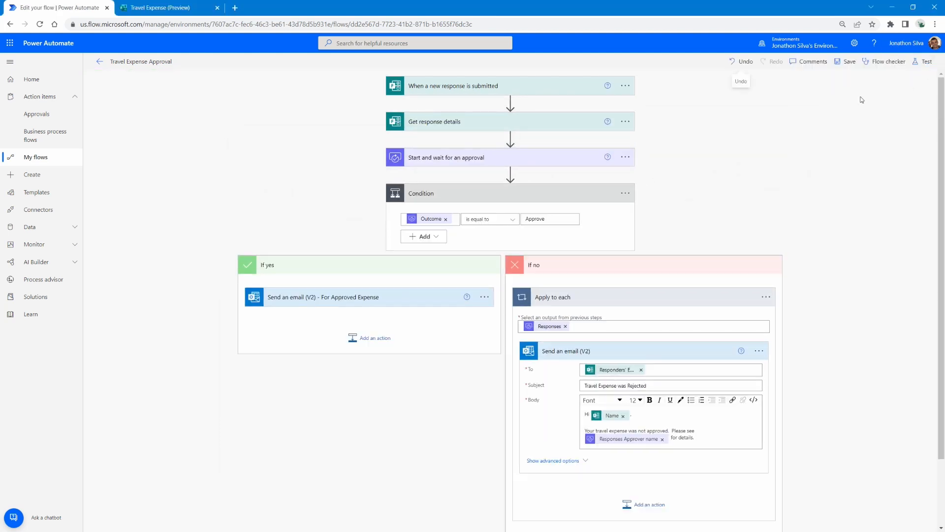
{"action": "left_click", "coordinate": [921, 66]}
{"action": "left_click", "coordinate": [816, 113]}
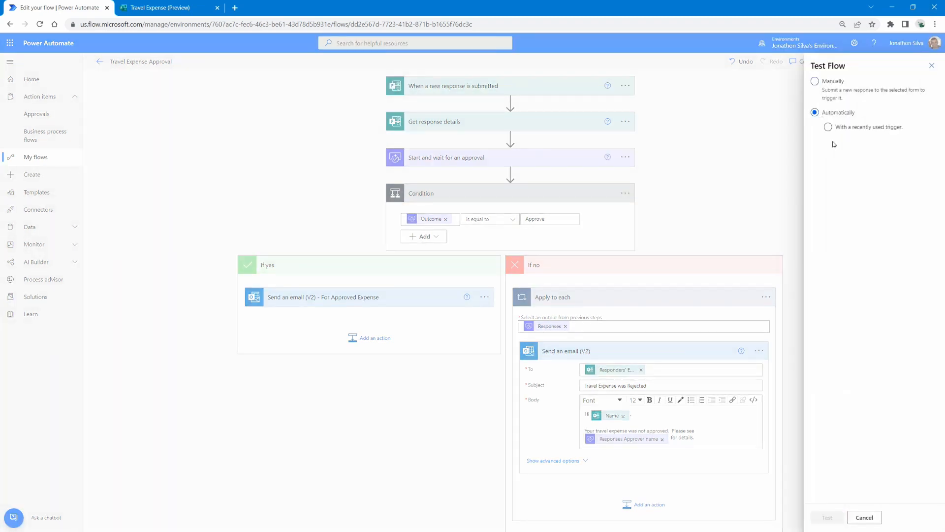
{"action": "left_click", "coordinate": [828, 127]}
{"action": "left_click", "coordinate": [818, 144]}
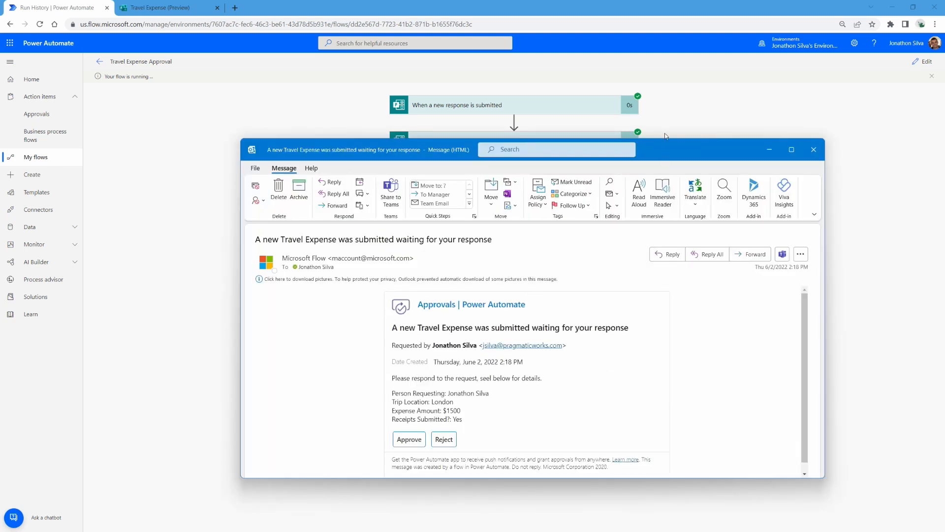
Step: Reject the new travel expense request from its approval email with the comment "sorry" and submit the response
{"action": "left_click_drag", "start_coordinate": [666, 156], "coordinate": [663, 119]}
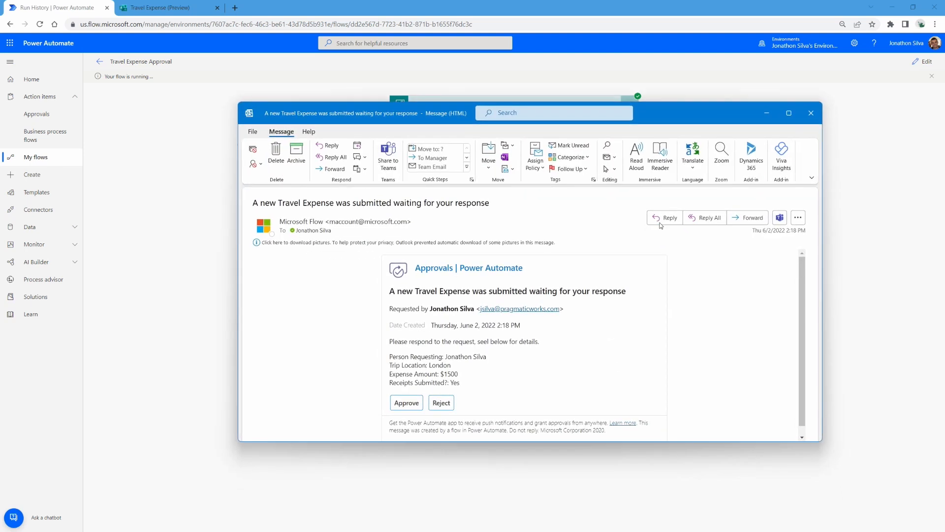
{"action": "left_click", "coordinate": [445, 403]}
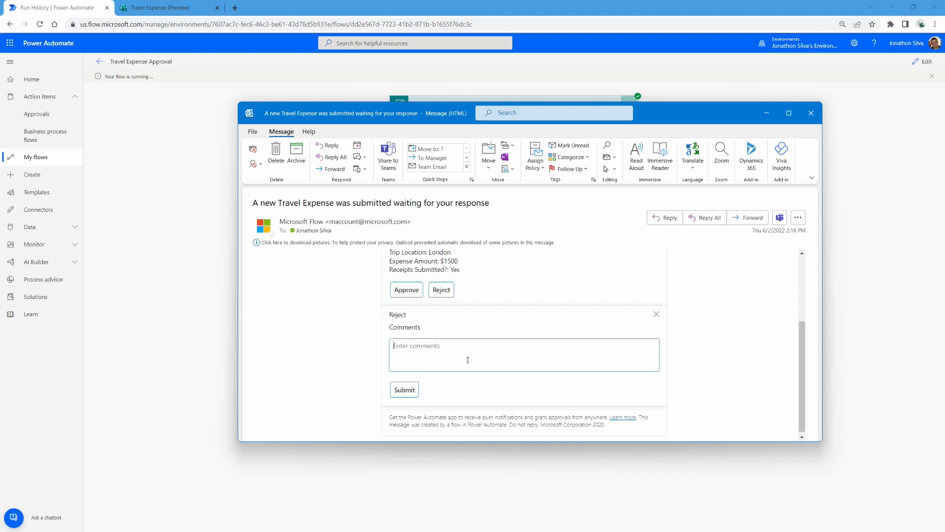
{"action": "type", "text": "sorry"}
{"action": "left_click", "coordinate": [408, 390]}
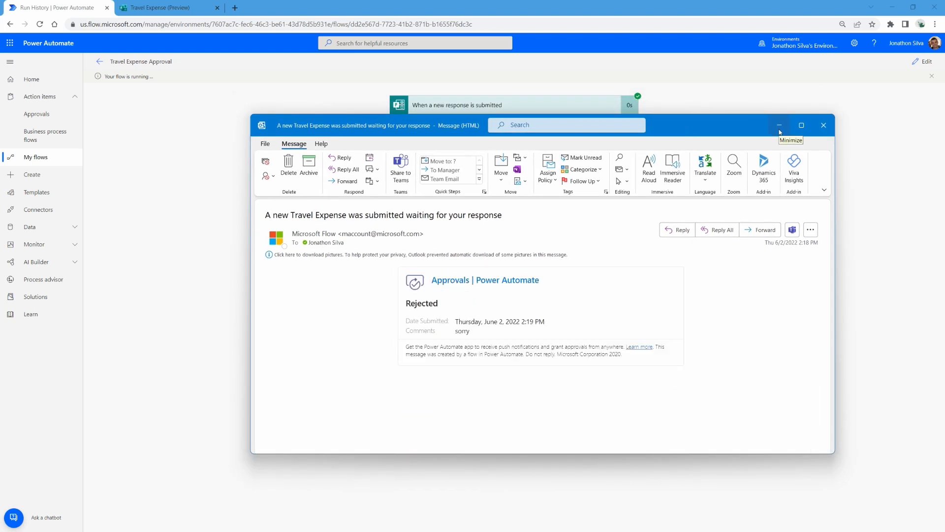
Step: Put away the approval request email, check the approver name in the Travel Expense was Rejected email, and close that message
{"action": "left_click", "coordinate": [780, 125]}
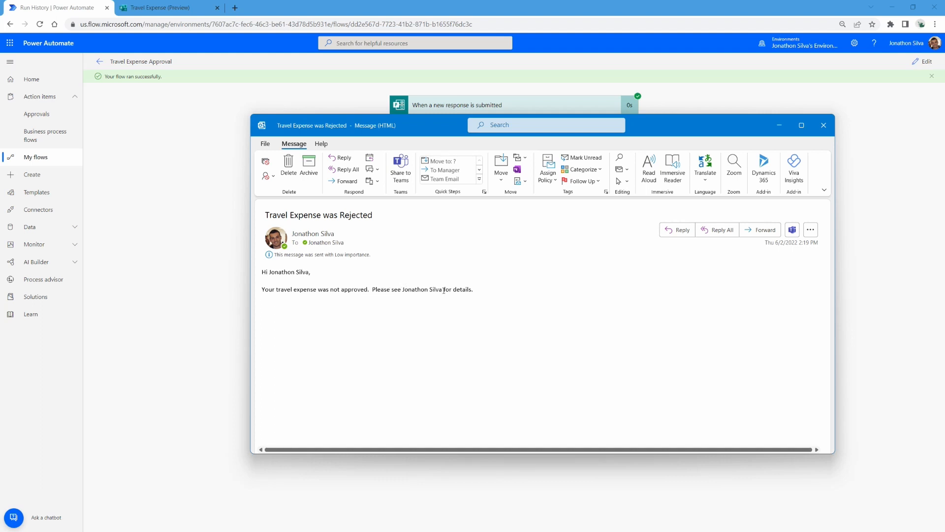
{"action": "left_click_drag", "start_coordinate": [443, 290], "coordinate": [402, 291]}
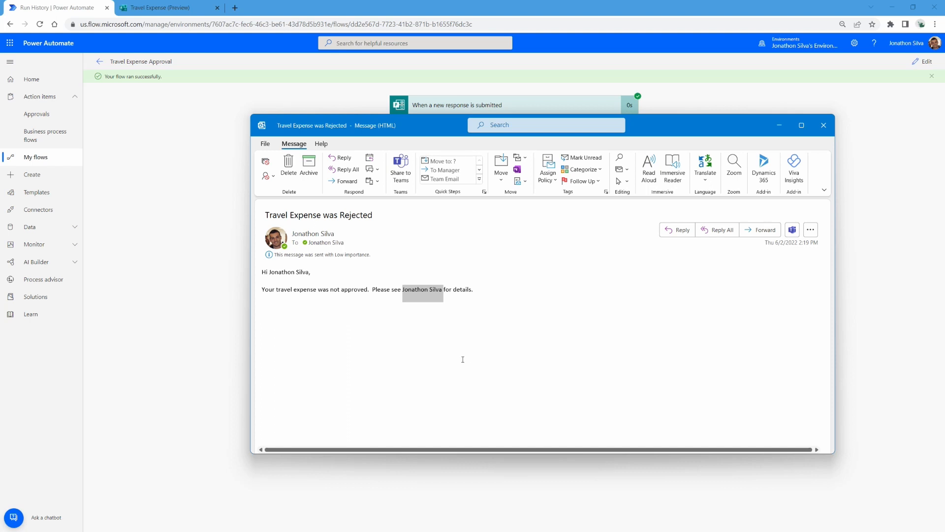
{"action": "left_click", "coordinate": [824, 126]}
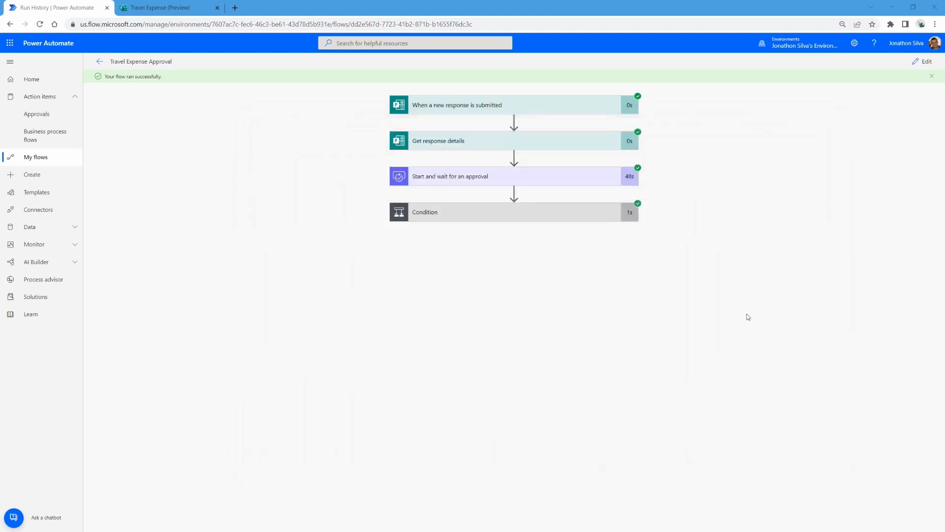